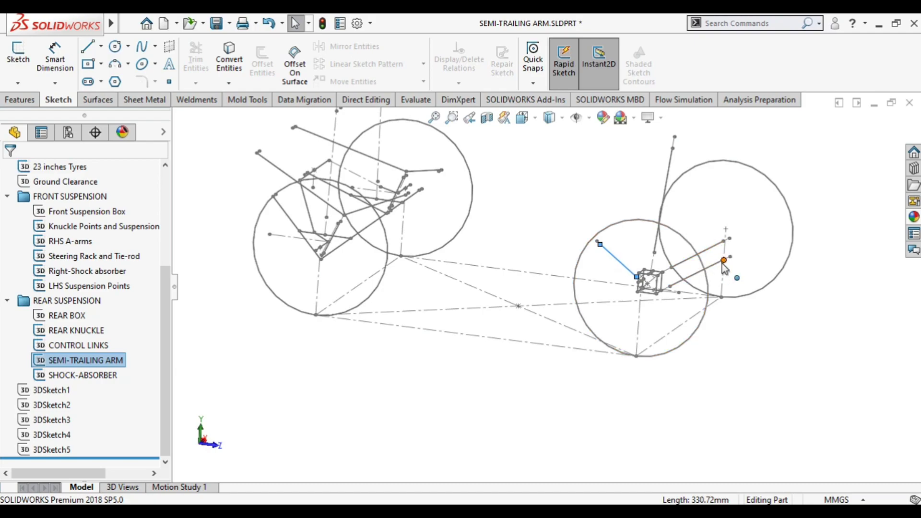
# - In a new 3D sketch, draw a construction line about 975 mm long rearward from the left front upper A-arm's forward pickup point
pyautogui.moveTo(579, 328); pyautogui.dragTo(483, 332, button='middle')
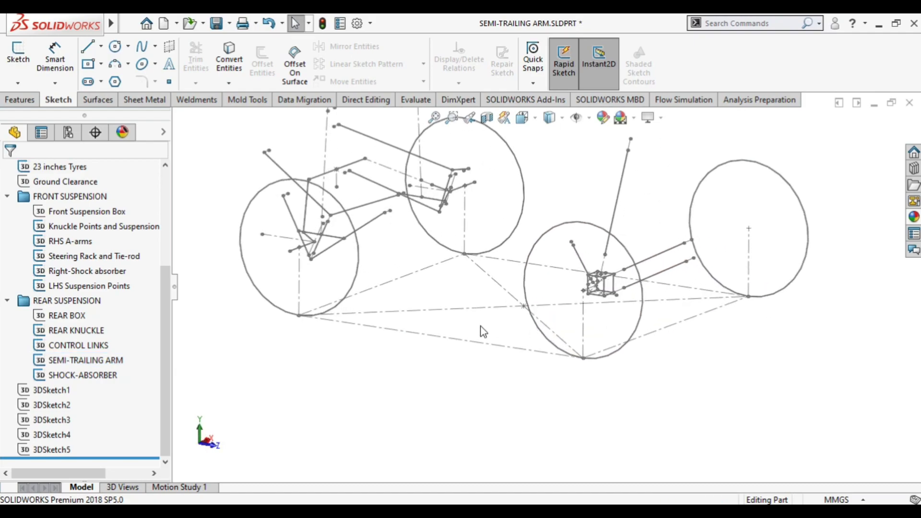
pyautogui.click(25, 82)
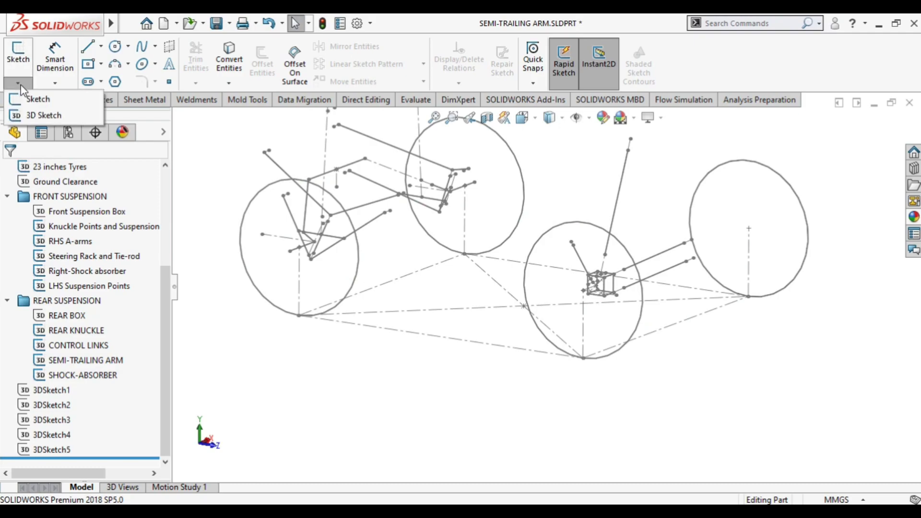
pyautogui.click(38, 114)
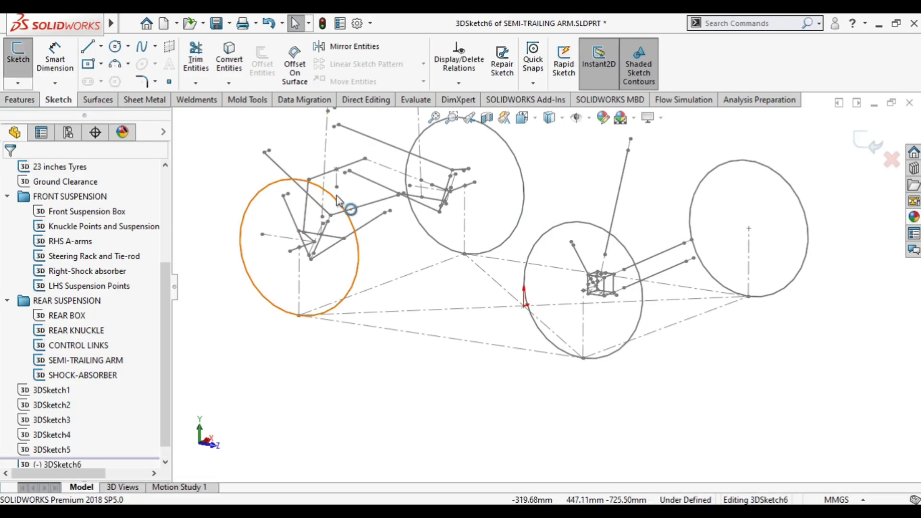
pyautogui.press('z')
pyautogui.click(100, 47)
pyautogui.click(113, 59)
pyautogui.moveTo(364, 190)
pyautogui.mouseDown(button='middle')
pyautogui.moveTo(370, 224)
pyautogui.moveTo(389, 211)
pyautogui.mouseUp(button='middle')
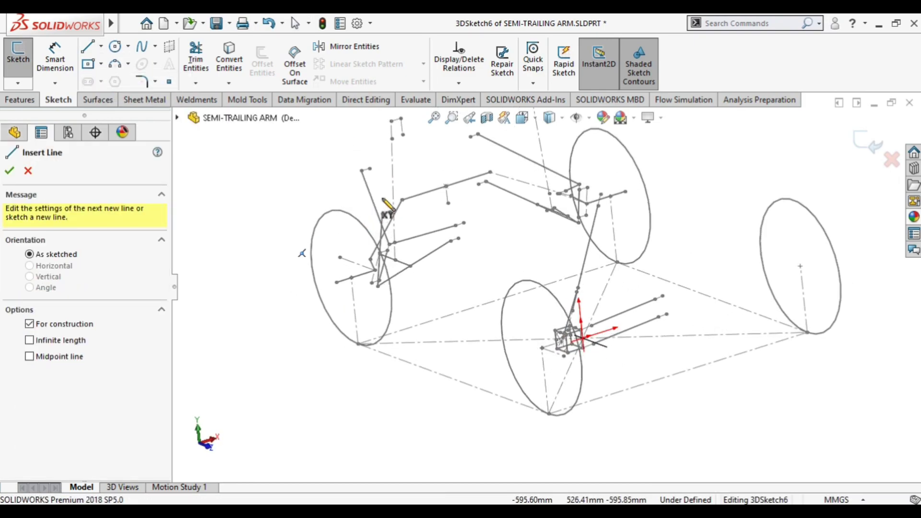
pyautogui.click(362, 170)
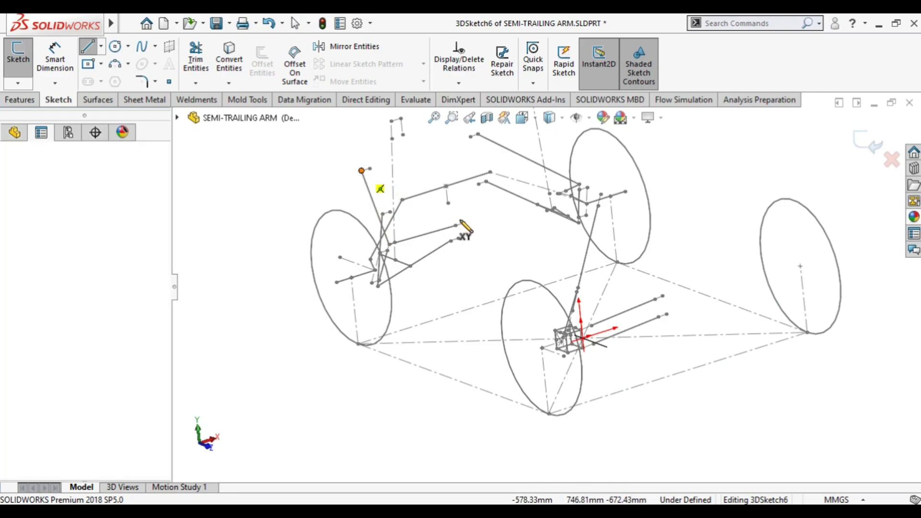
pyautogui.click(520, 273)
pyautogui.press('Escape')
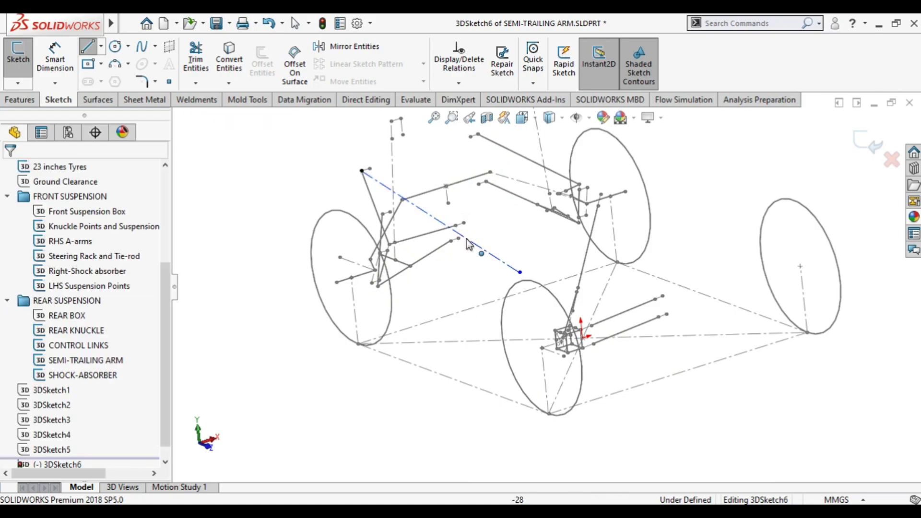
# - Make the construction line coincident with the rear pickup point of the left front upper A-arm
pyautogui.click(473, 246)
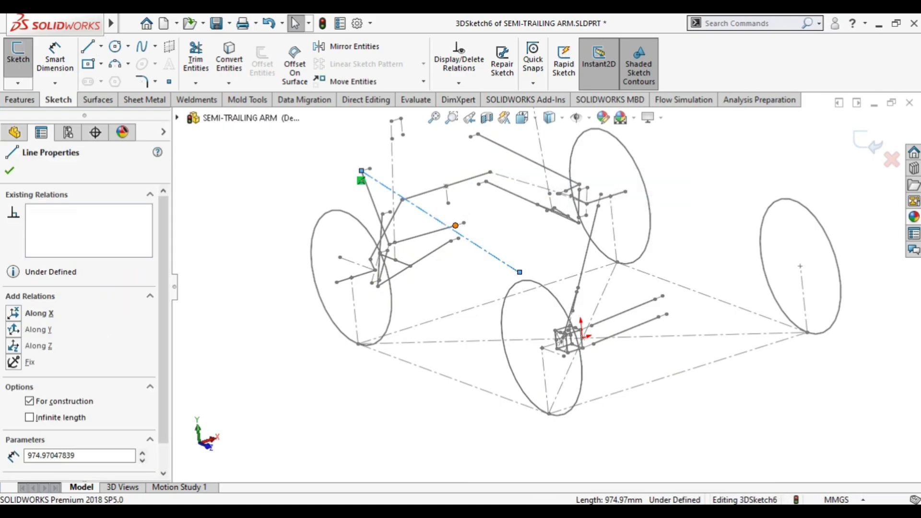
pyautogui.keyDown('ctrl'); pyautogui.click(455, 226); pyautogui.keyUp('ctrl')
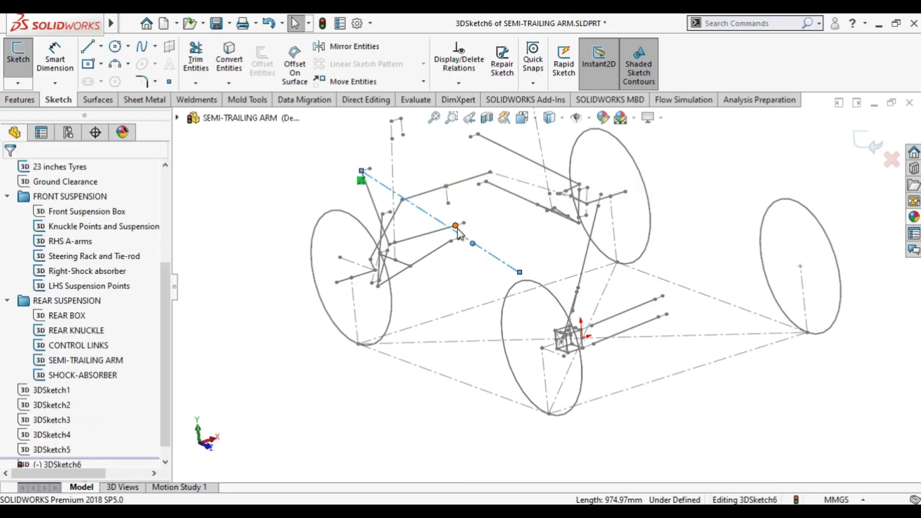
pyautogui.click(43, 405)
pyautogui.click(384, 422)
pyautogui.moveTo(384, 422); pyautogui.dragTo(444, 350, button='middle')
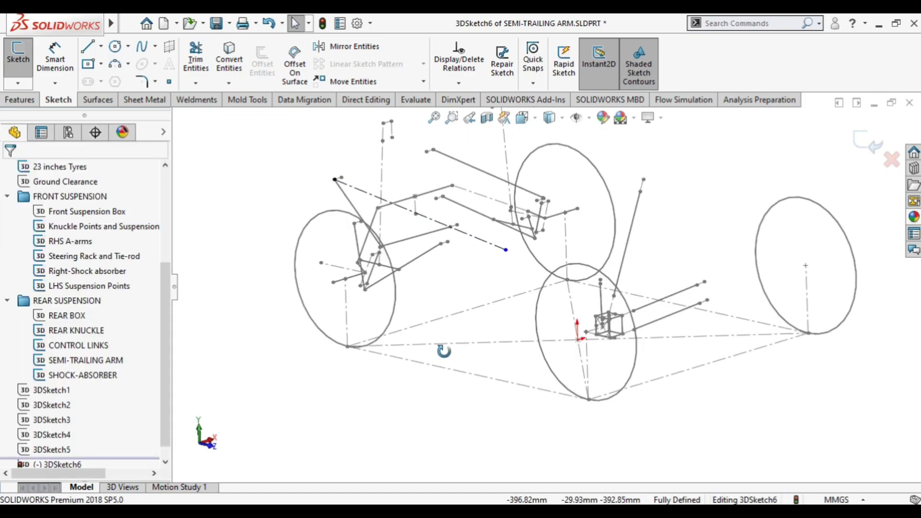
# - In the left view, extend the upper construction line's free end to about Z 120 mm, between the front and rear wheels
pyautogui.hotkey('ctrl', '3')
pyautogui.click(530, 290)
pyautogui.moveTo(571, 298)
pyautogui.mouseDown()
pyautogui.moveTo(584, 313)
pyautogui.moveTo(579, 298)
pyautogui.mouseUp()
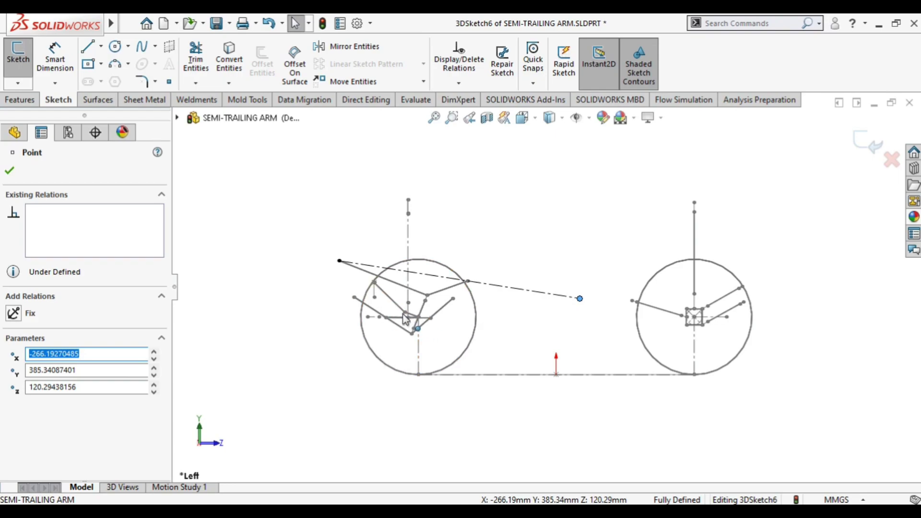
pyautogui.click(556, 315)
# - Draw a second construction line rearward from the forward pickup point of the left front lower A-arm
pyautogui.moveTo(556, 317); pyautogui.dragTo(525, 342, button='middle')
pyautogui.scroll(-2, 527, 307)
pyautogui.moveTo(458, 322)
pyautogui.mouseDown(button='middle')
pyautogui.moveTo(471, 309)
pyautogui.moveTo(482, 317)
pyautogui.mouseUp(button='middle')
pyautogui.scroll(-2, 477, 293)
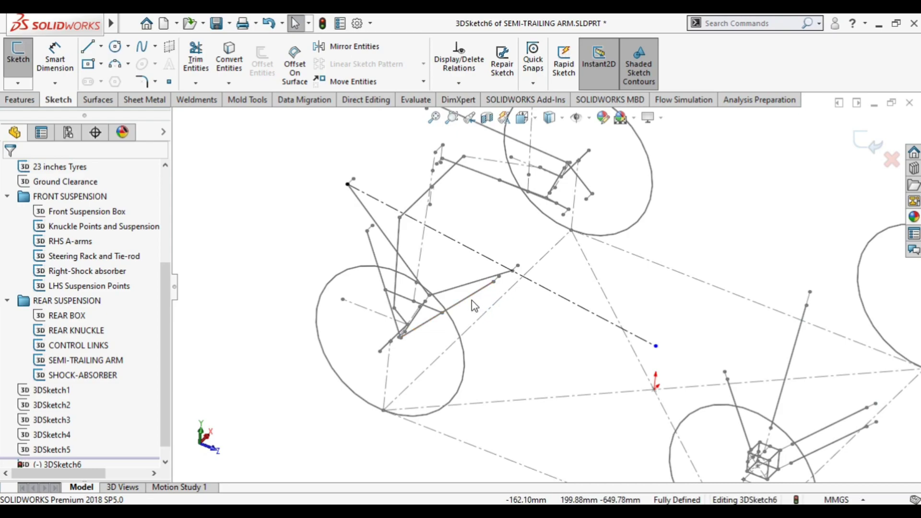
pyautogui.click(471, 300)
pyautogui.click(101, 46)
pyautogui.click(116, 75)
pyautogui.moveTo(367, 231); pyautogui.dragTo(610, 350)
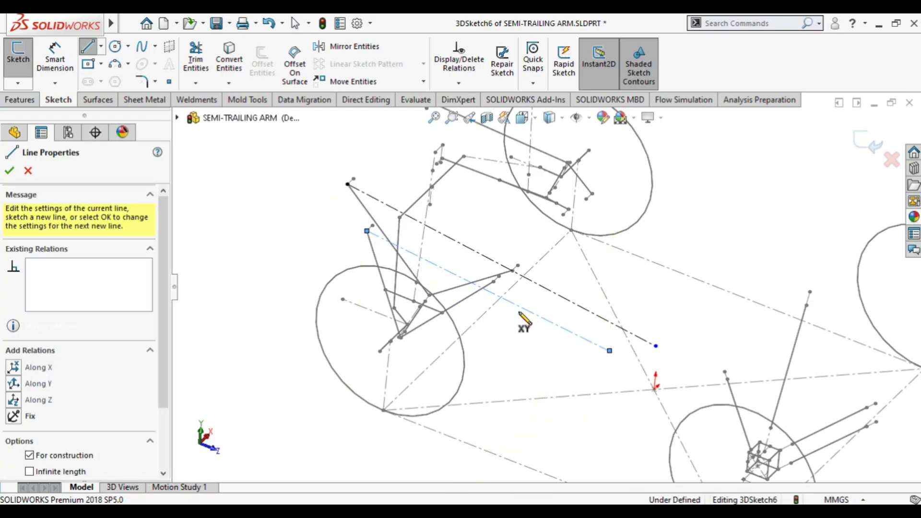
pyautogui.press('Escape')
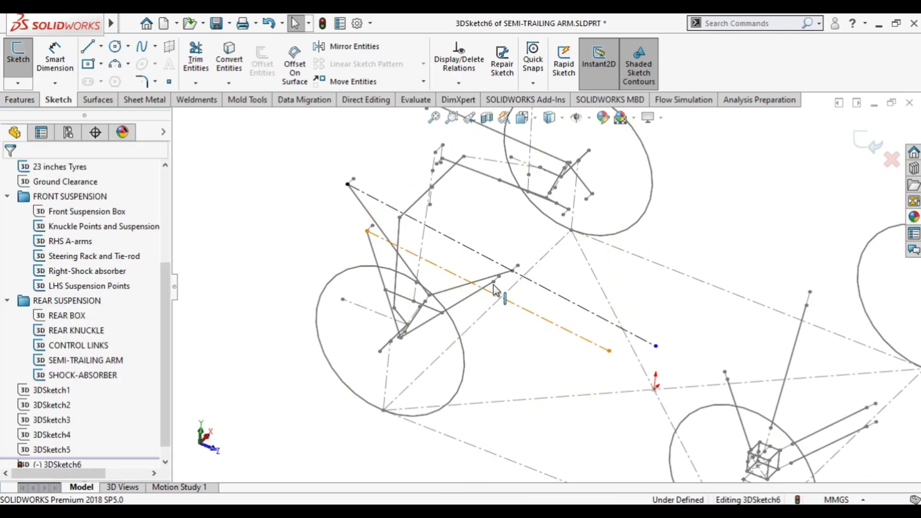
# - Make the second construction line coincident with the rear pickup point of the left front lower A-arm
pyautogui.click(494, 293)
pyautogui.keyDown('ctrl'); pyautogui.click(493, 282); pyautogui.keyUp('ctrl')
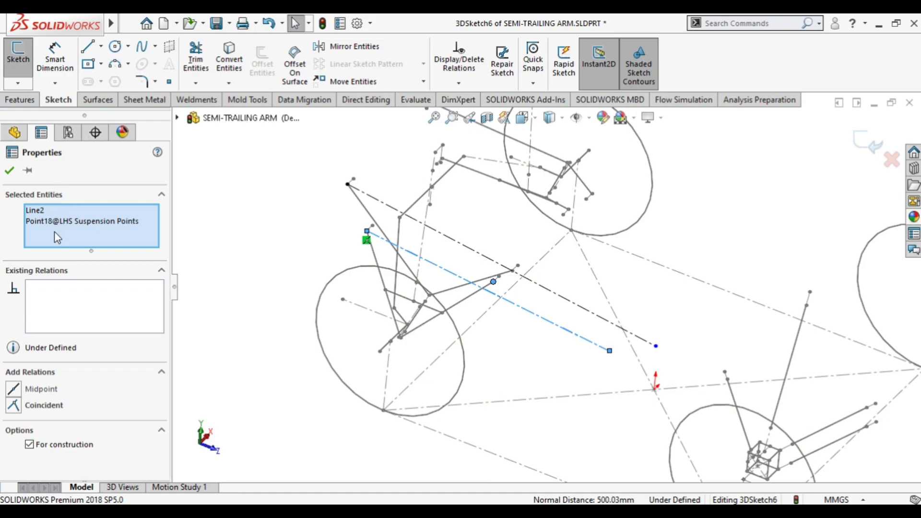
pyautogui.click(29, 398)
pyautogui.click(657, 389)
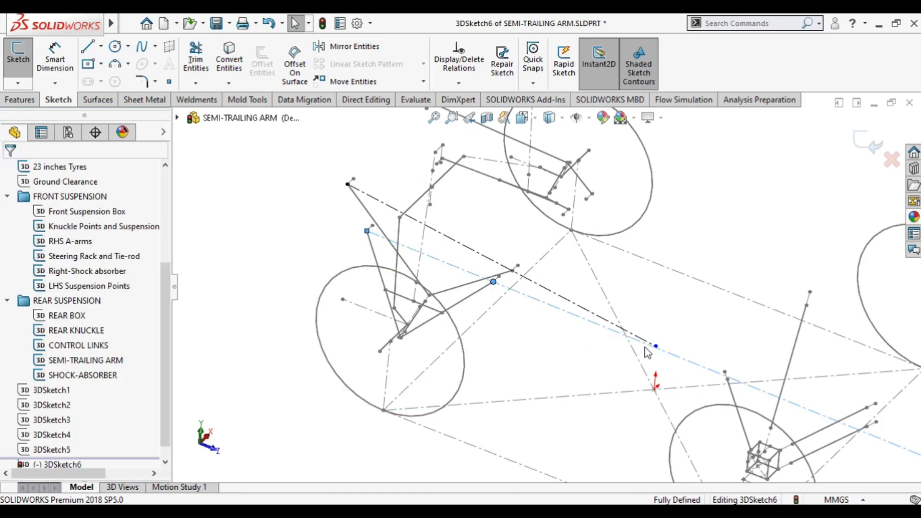
# - In the left view, shorten the lower construction line so its free end lies at about Z 18 mm, near the upper line's end
pyautogui.scroll(3, 659, 398)
pyautogui.moveTo(661, 396); pyautogui.dragTo(670, 310, button='middle')
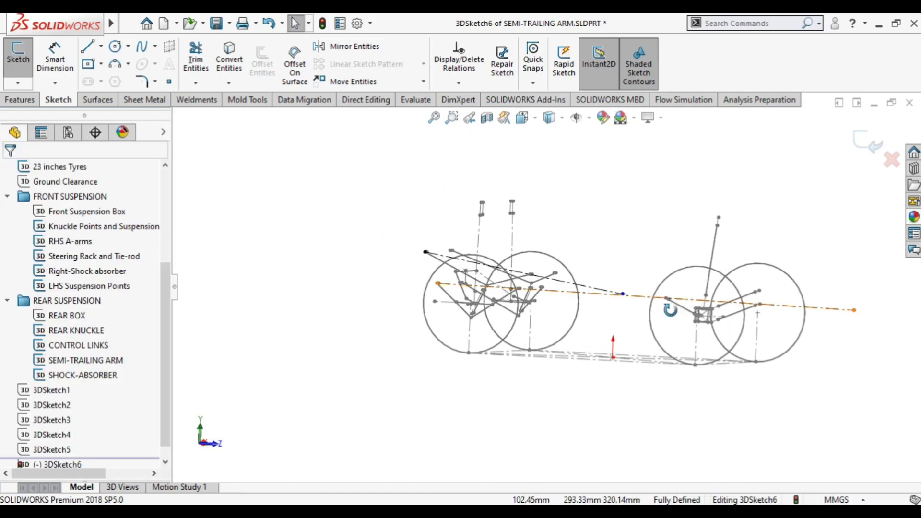
pyautogui.moveTo(670, 309); pyautogui.dragTo(480, 301, button='right')
pyautogui.scroll(-3, 455, 300)
pyautogui.scroll(2, 555, 300)
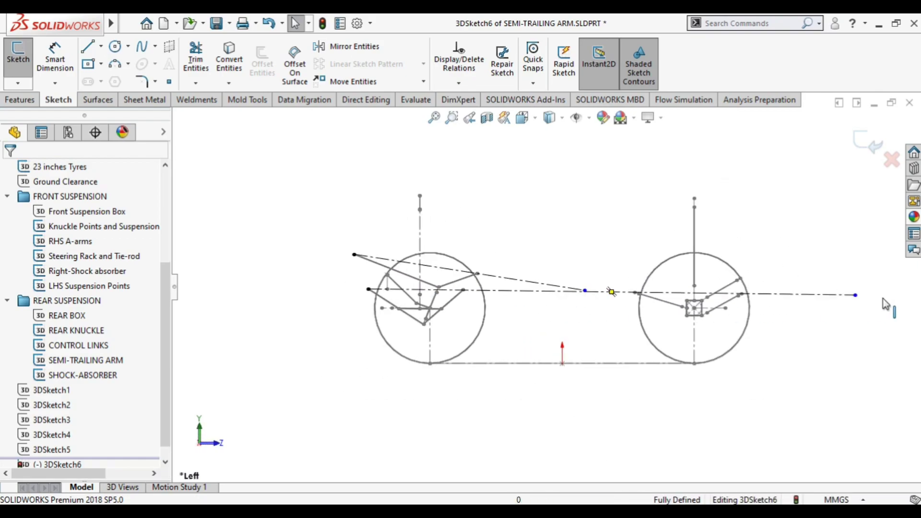
pyautogui.moveTo(854, 297); pyautogui.dragTo(566, 303)
pyautogui.scroll(-3, 565, 303)
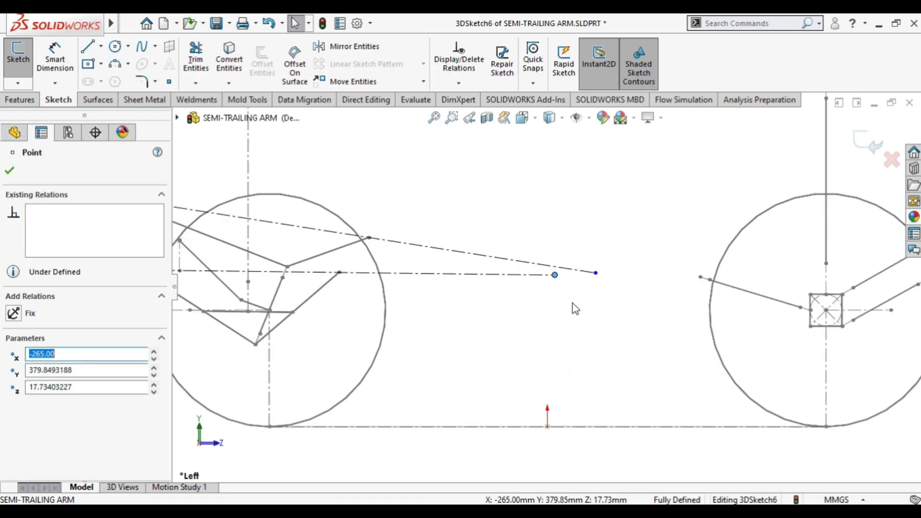
pyautogui.click(591, 290)
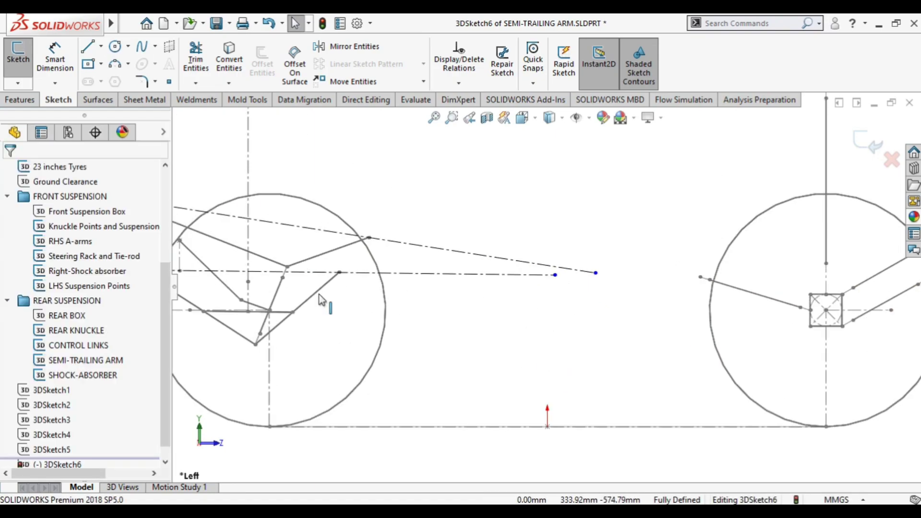
# - Merge the free ends of the upper and lower construction lines into one intersection point
pyautogui.scroll(1, 525, 296)
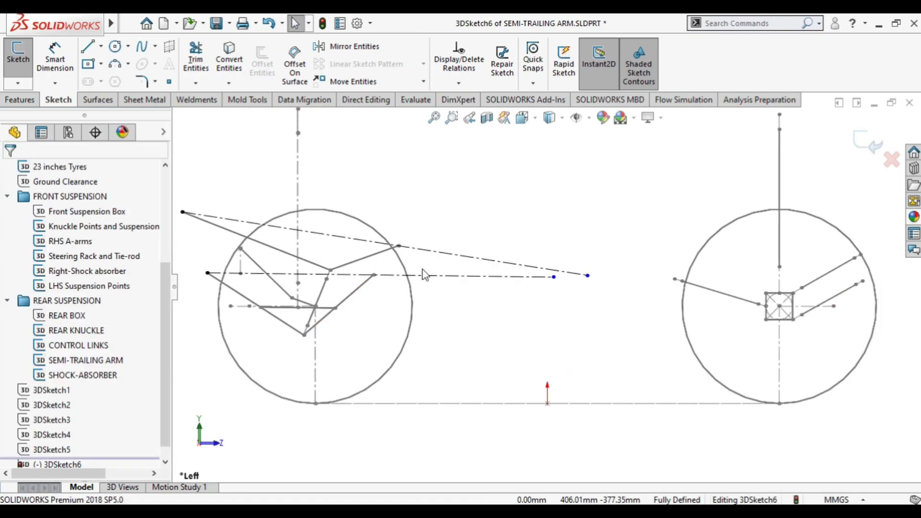
pyautogui.click(563, 286)
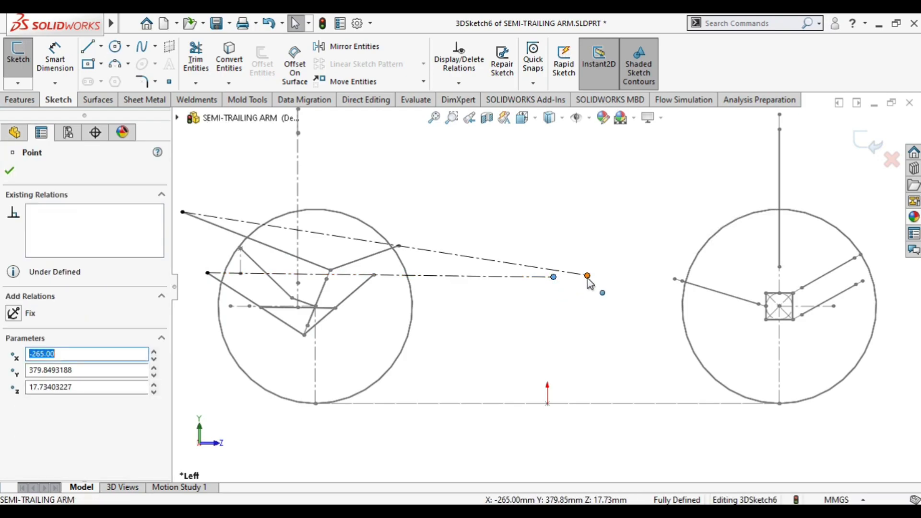
pyautogui.scroll(1, 560, 284)
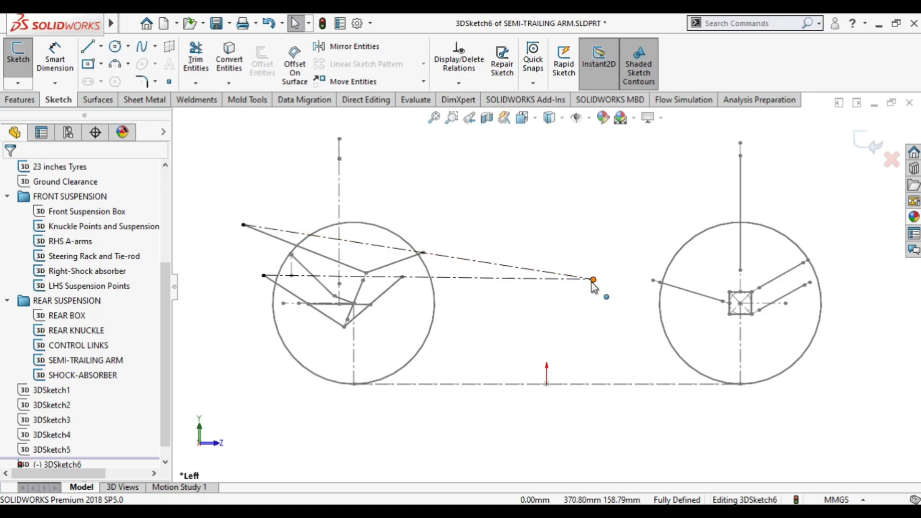
pyautogui.click(593, 289)
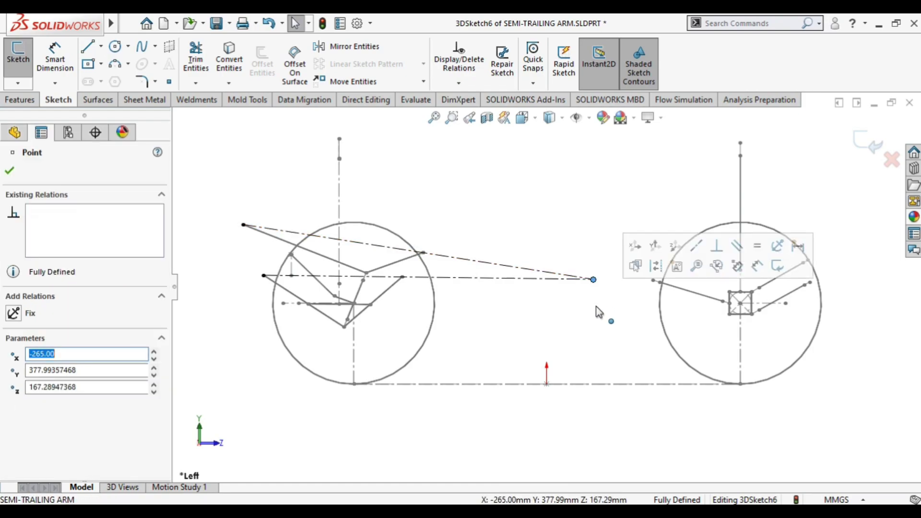
pyautogui.click(589, 233)
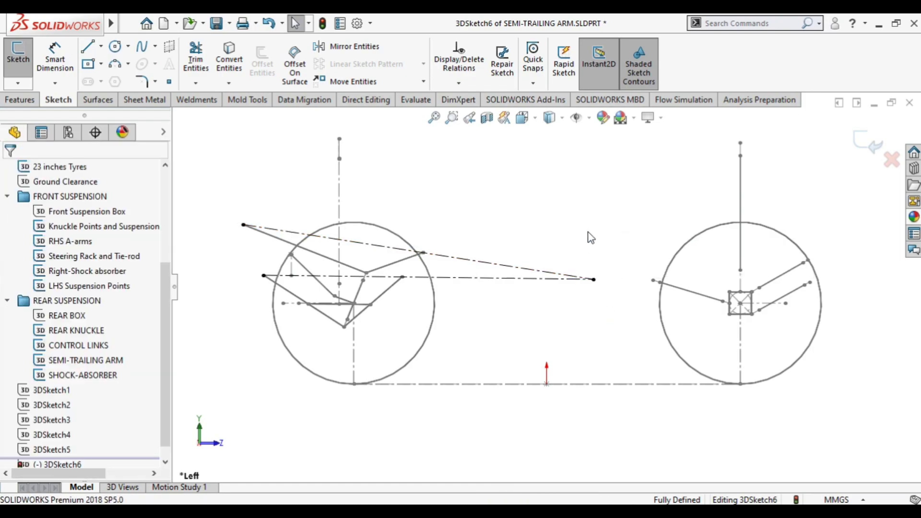
# - Draw a solid line from the left front tyre's ground contact point to the construction lines' intersection and exit the 3D sketch
pyautogui.click(88, 48)
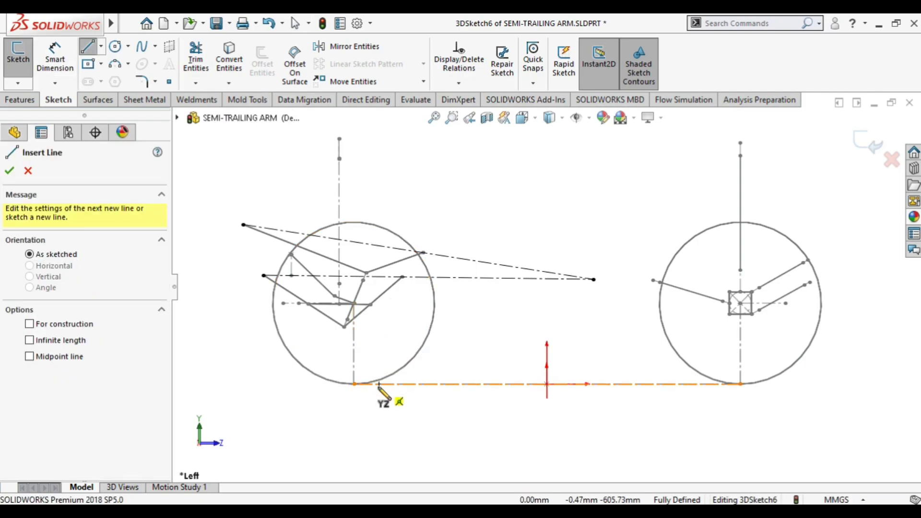
pyautogui.moveTo(417, 374); pyautogui.dragTo(391, 370, button='middle')
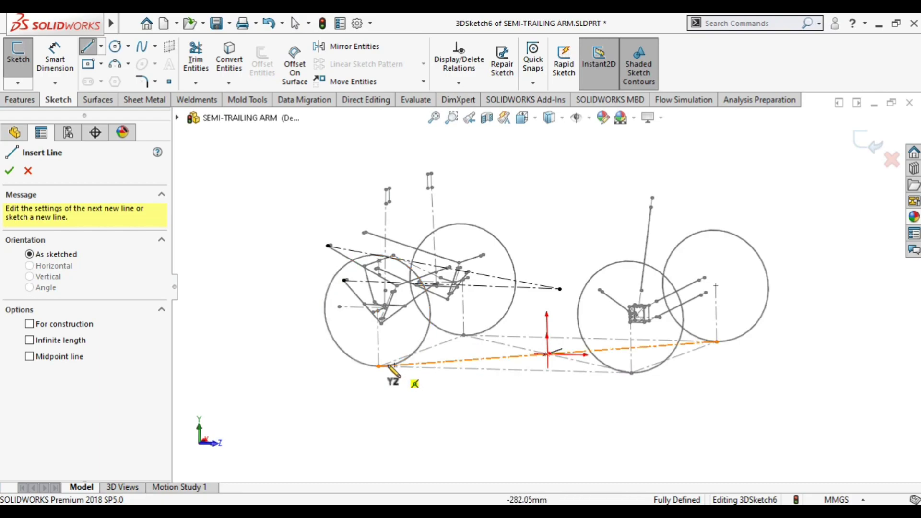
pyautogui.click(378, 366)
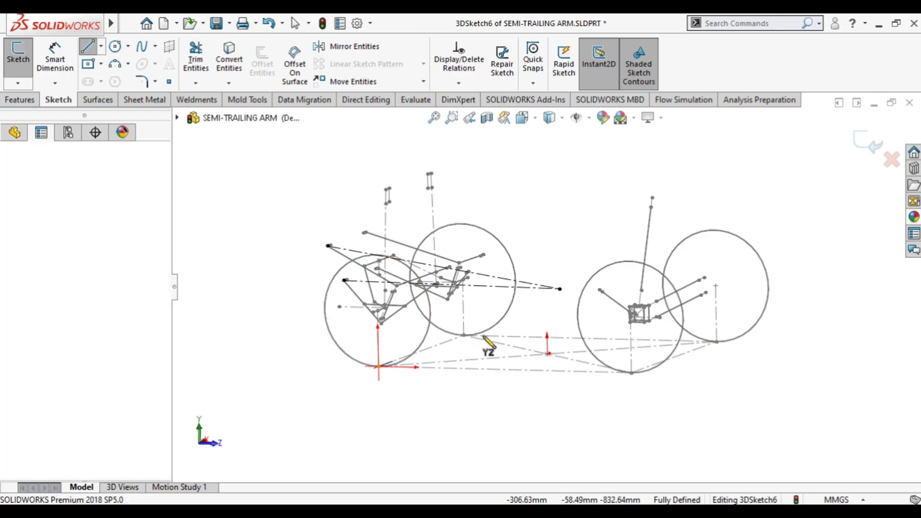
pyautogui.click(560, 289)
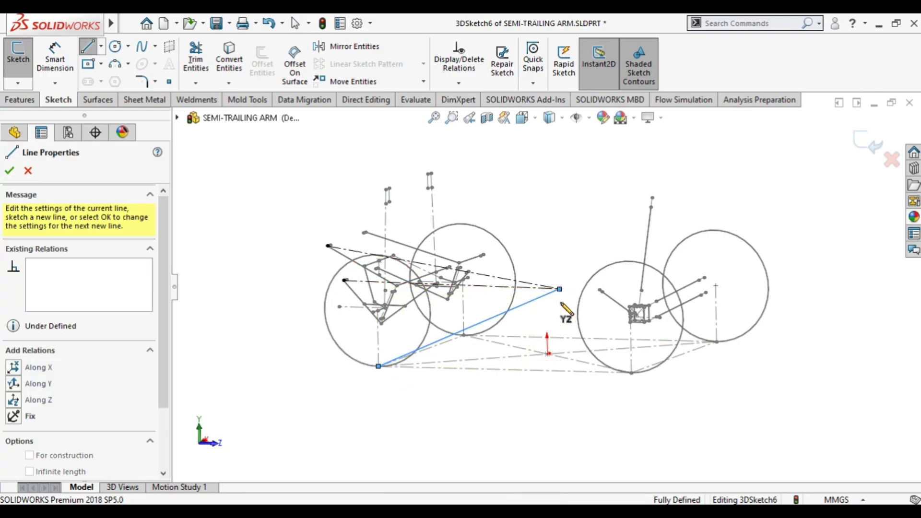
pyautogui.press('Escape')
pyautogui.press('Escape')
pyautogui.hotkey('ctrl', '3')
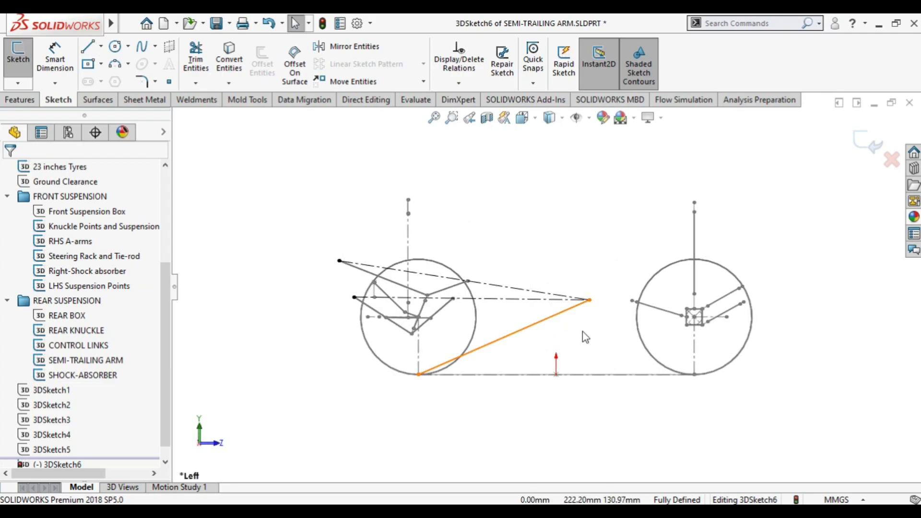
pyautogui.click(588, 303)
pyautogui.scroll(-2, 595, 302)
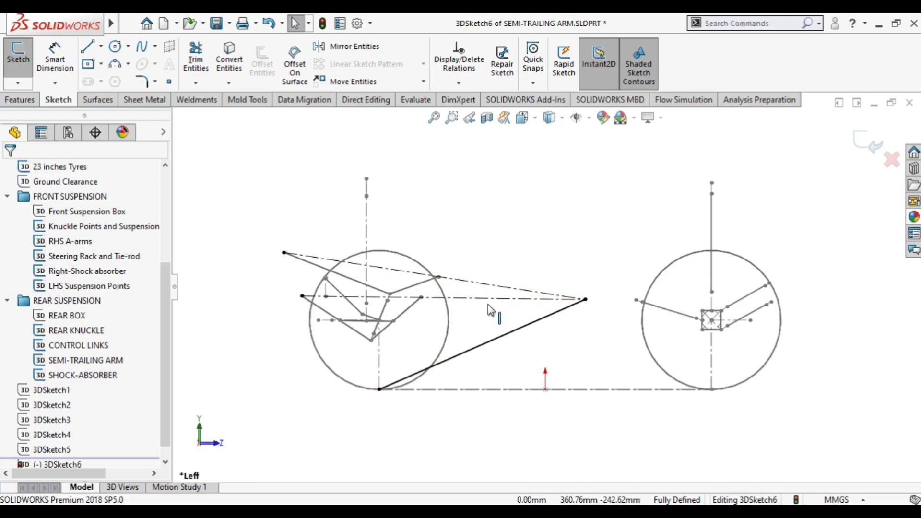
pyautogui.click(17, 83)
pyautogui.click(21, 98)
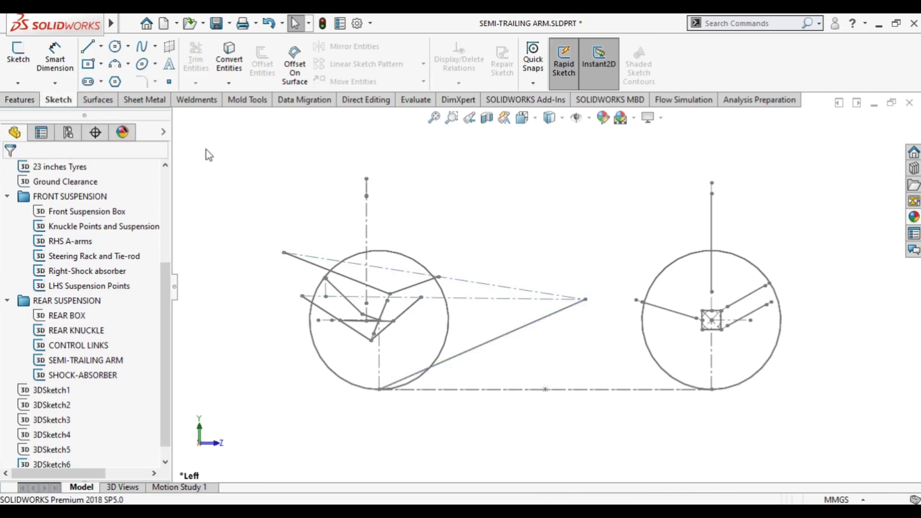
# - Start a new 3D sketch and draw a construction line from the left semi-trailing arm's front pickup point to the upper control link's inboard point
pyautogui.click(17, 83)
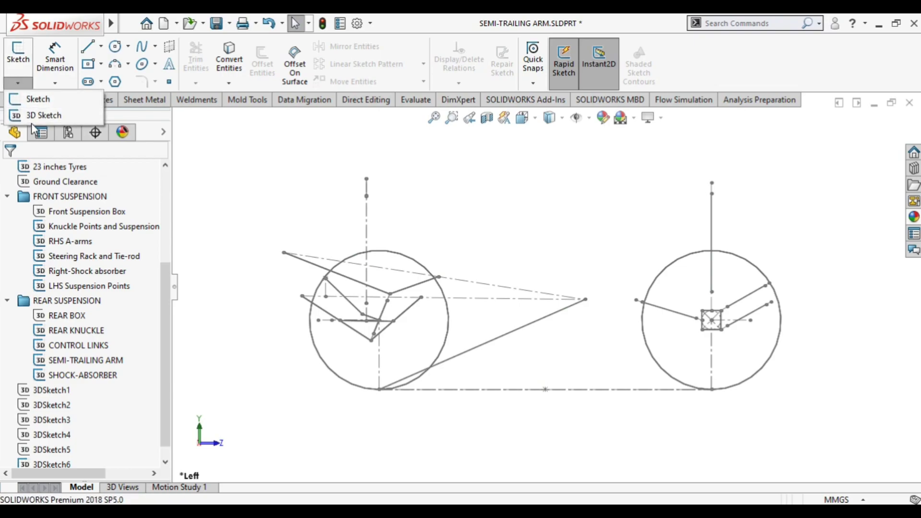
pyautogui.click(43, 115)
pyautogui.click(103, 47)
pyautogui.click(127, 79)
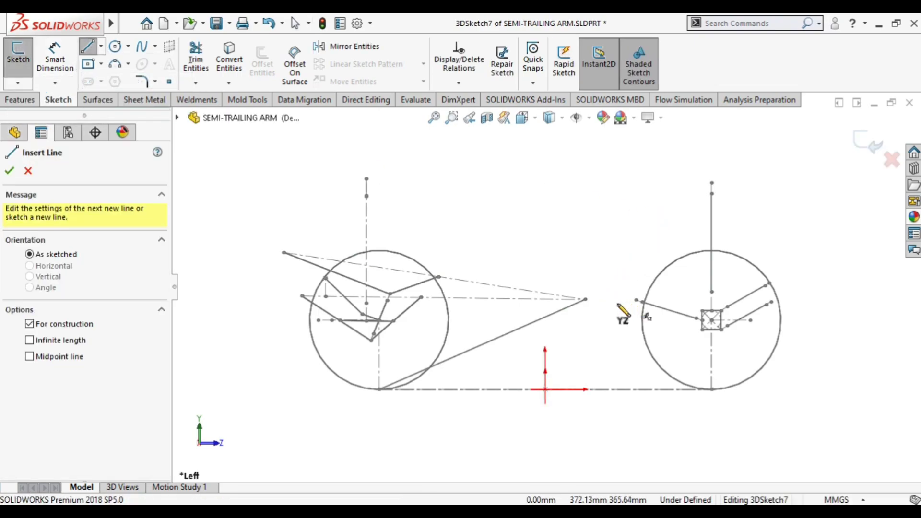
pyautogui.moveTo(705, 323); pyautogui.dragTo(657, 388, button='middle')
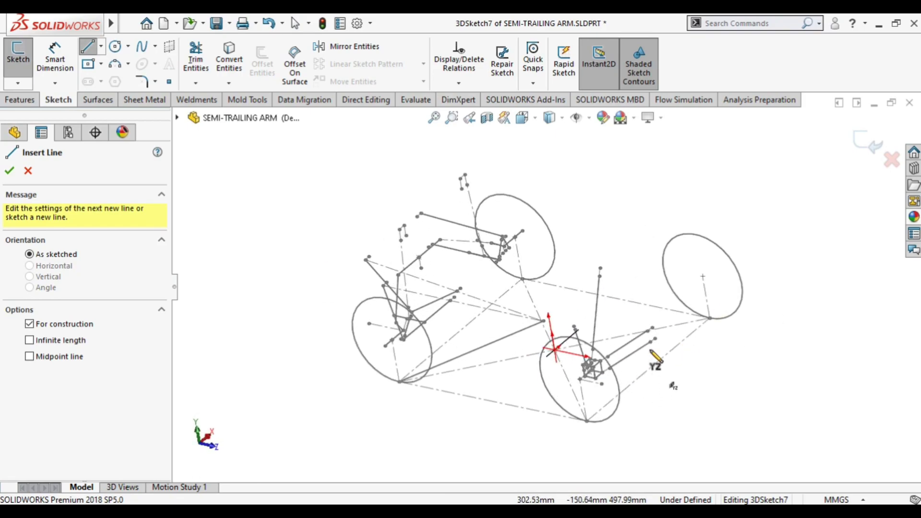
pyautogui.scroll(-5, 649, 355)
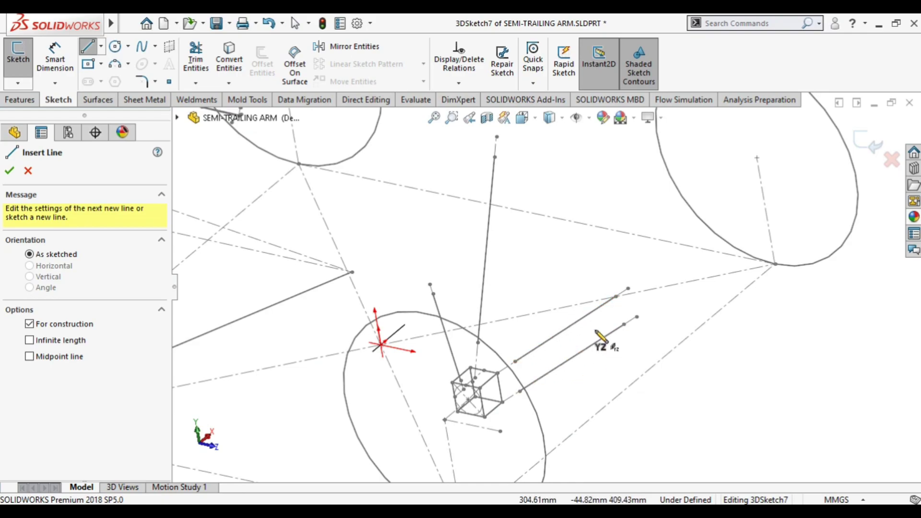
pyautogui.scroll(3, 582, 302)
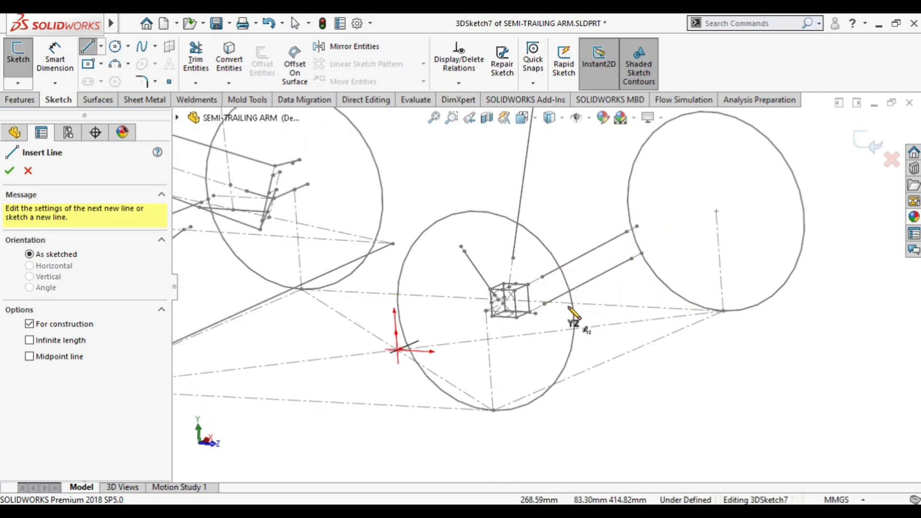
pyautogui.scroll(3, 570, 320)
pyautogui.moveTo(565, 318)
pyautogui.mouseDown(button='middle')
pyautogui.moveTo(562, 362)
pyautogui.moveTo(587, 366)
pyautogui.moveTo(559, 373)
pyautogui.moveTo(489, 307)
pyautogui.mouseUp(button='middle')
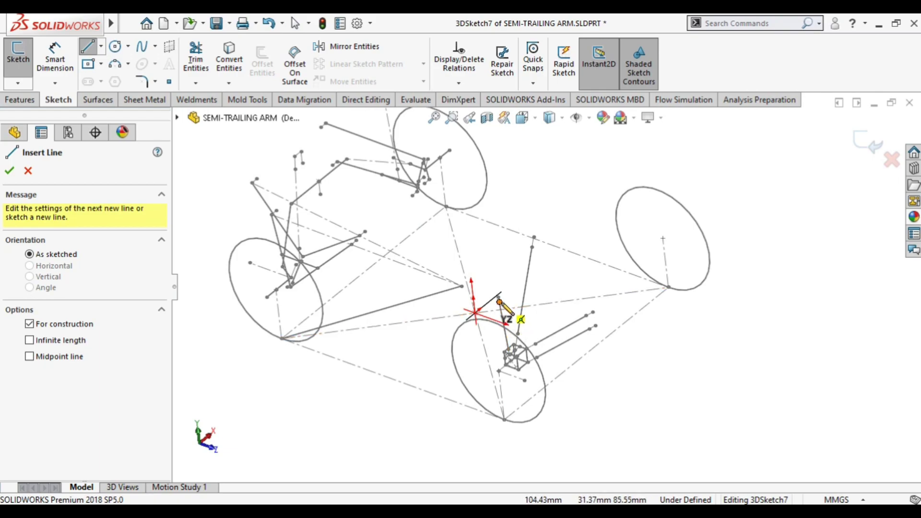
pyautogui.click(498, 301)
pyautogui.click(586, 315)
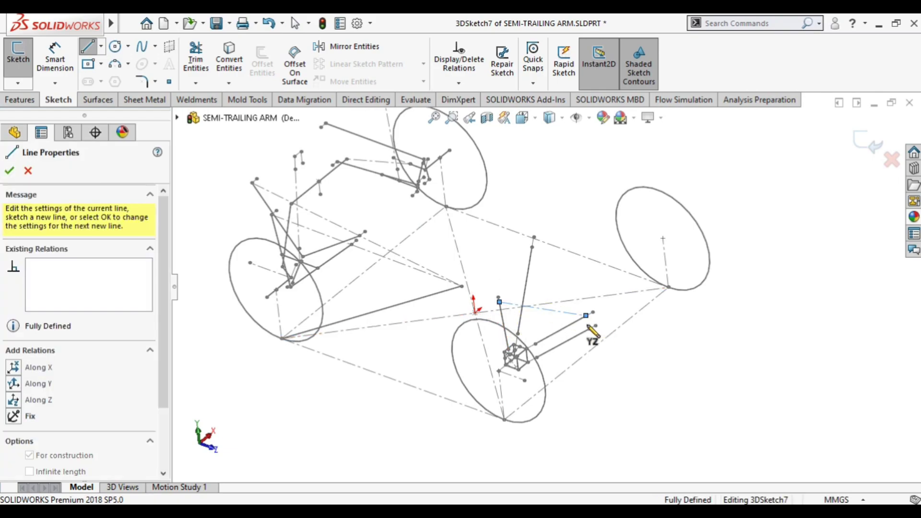
pyautogui.press('Escape')
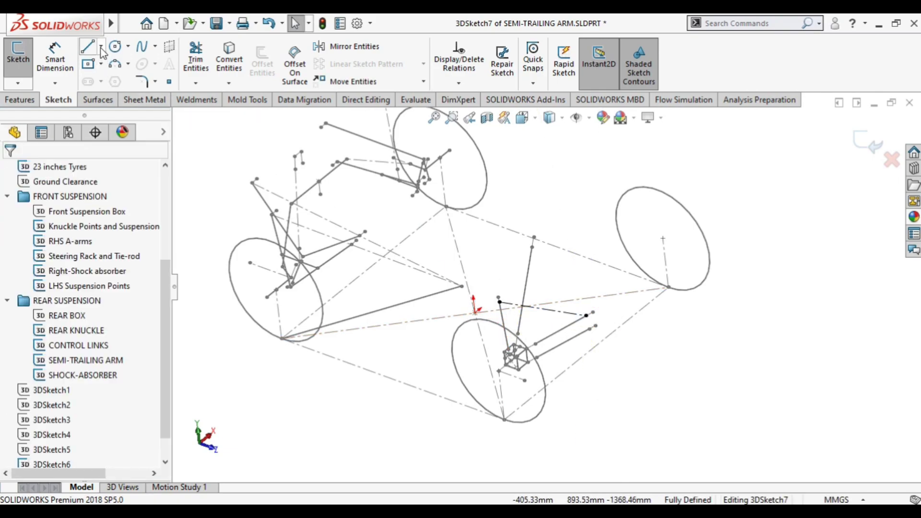
# - Draw a second construction line from the semi-trailing arm's front pickup point to the lower control link's inboard point and check it in the left view
pyautogui.click(101, 47)
pyautogui.click(106, 78)
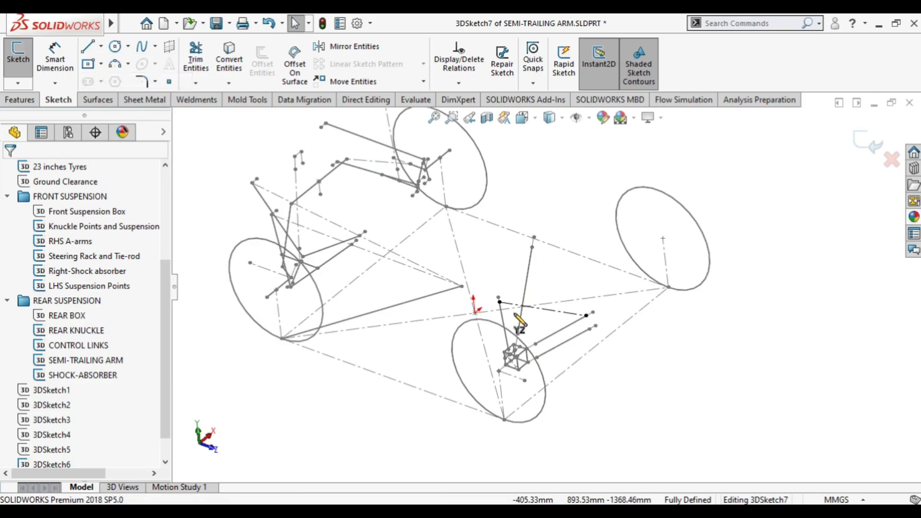
pyautogui.click(499, 301)
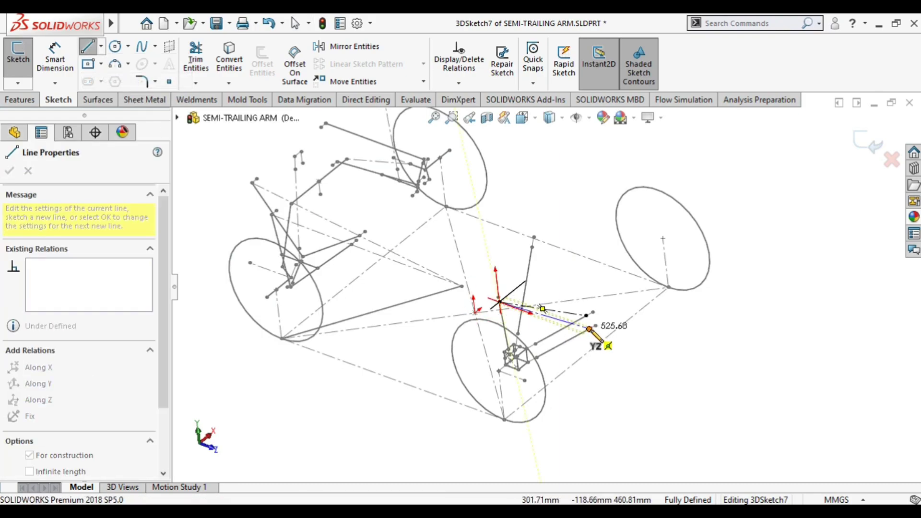
pyautogui.click(589, 329)
pyautogui.press('Escape')
pyautogui.press('Escape')
pyautogui.moveTo(590, 336); pyautogui.dragTo(602, 347, button='middle')
pyautogui.hotkey('ctrl', '3')
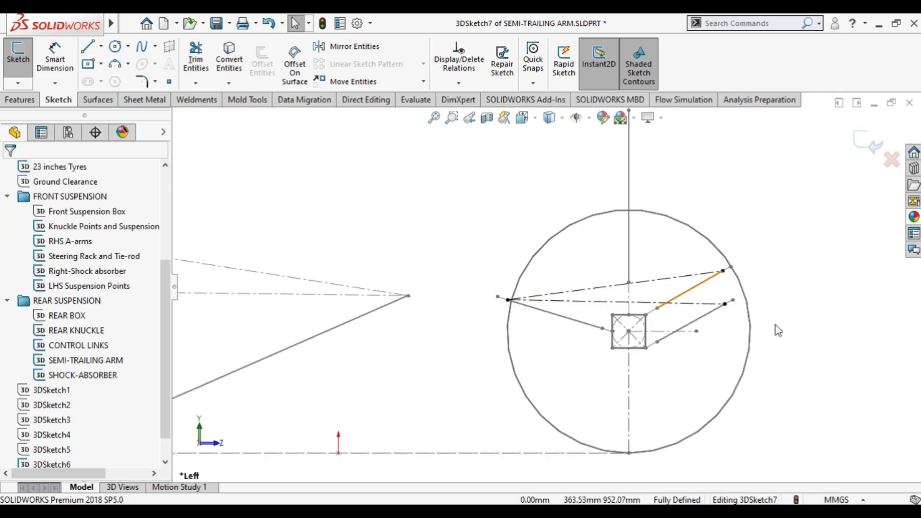
pyautogui.click(507, 299)
pyautogui.press('Escape')
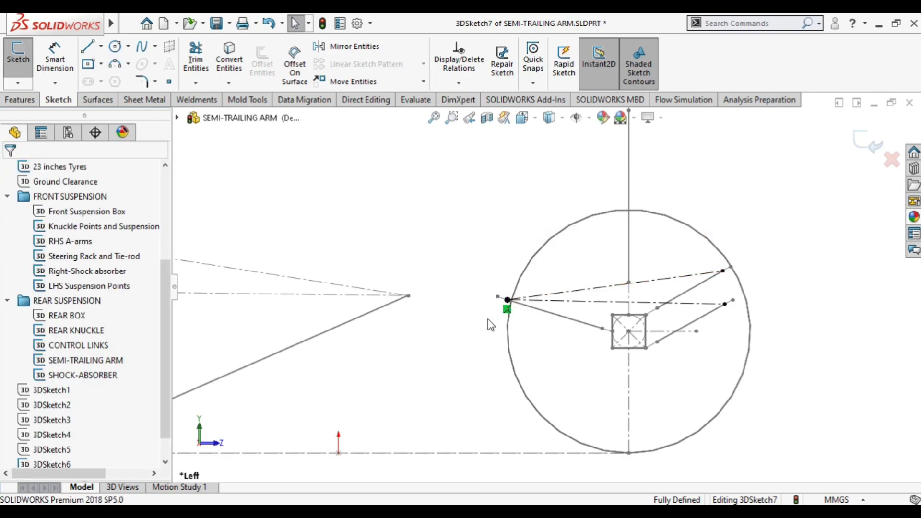
pyautogui.scroll(-5, 583, 341)
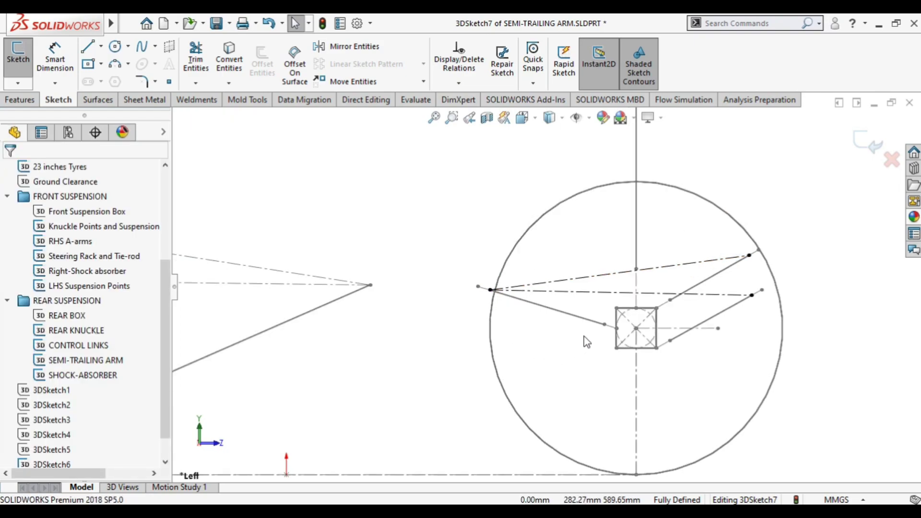
pyautogui.scroll(5, 586, 341)
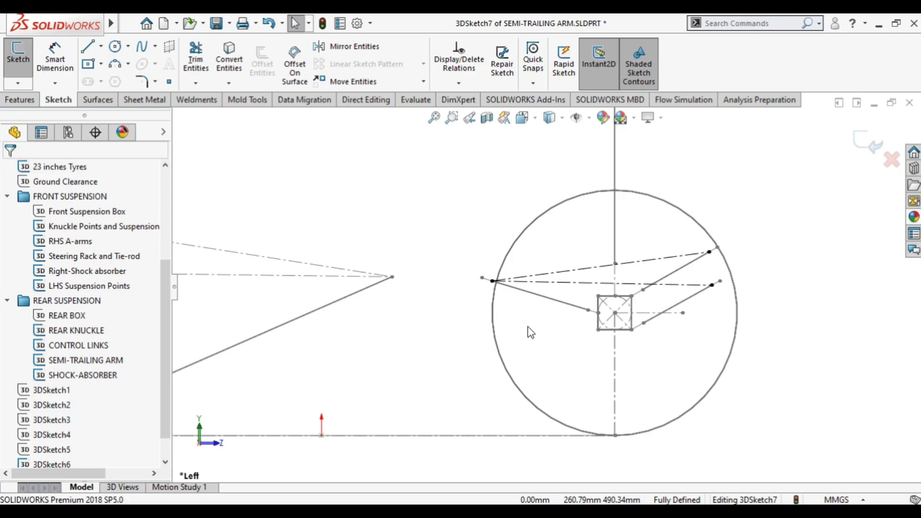
# - Draw a solid line from the left rear tyre's ground contact point to the semi-trailing arm's front pickup point and exit the 3D sketch
pyautogui.scroll(2, 528, 326)
pyautogui.click(101, 46)
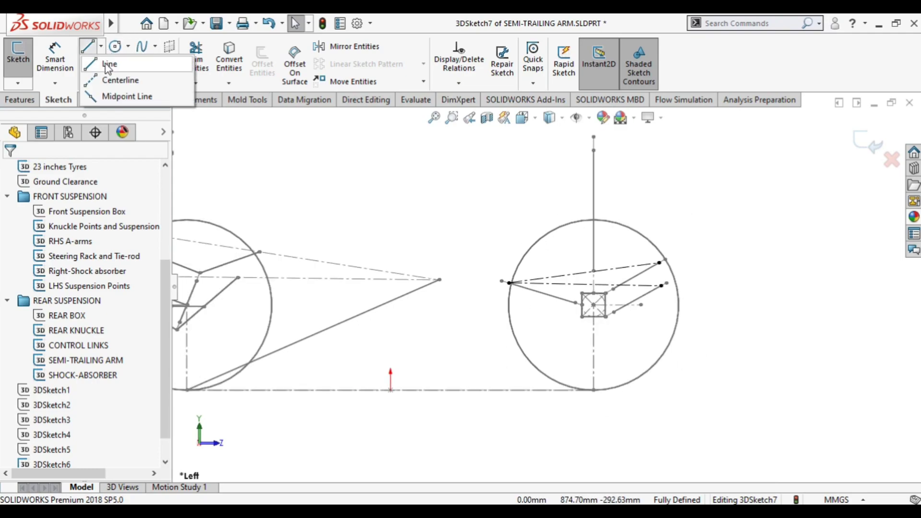
pyautogui.click(113, 79)
pyautogui.moveTo(473, 318)
pyautogui.mouseDown(button='middle')
pyautogui.moveTo(503, 315)
pyautogui.moveTo(520, 337)
pyautogui.moveTo(520, 372)
pyautogui.moveTo(547, 398)
pyautogui.moveTo(516, 376)
pyautogui.moveTo(566, 403)
pyautogui.mouseUp(button='middle')
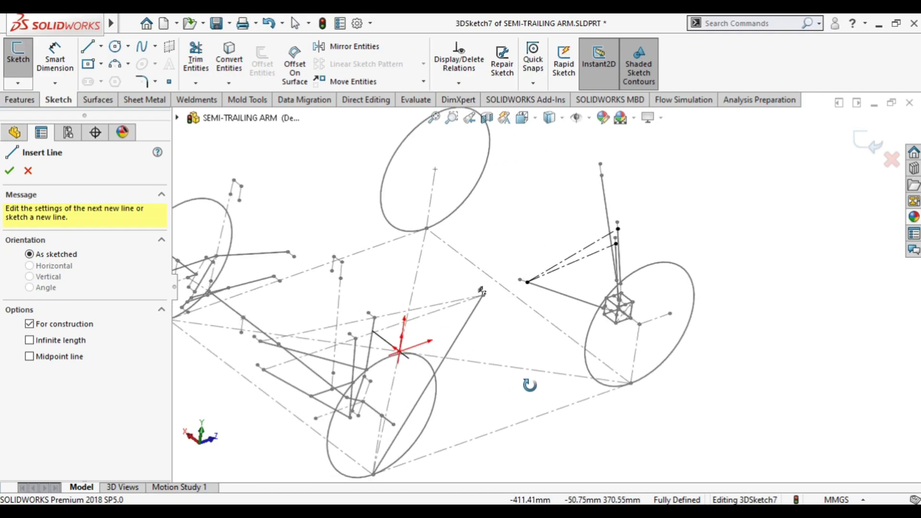
pyautogui.click(630, 386)
pyautogui.click(528, 282)
pyautogui.press('Escape')
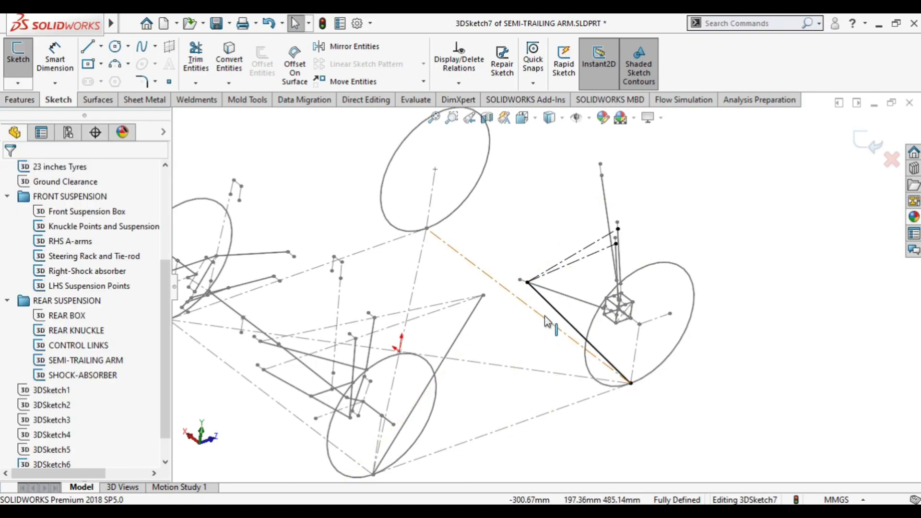
pyautogui.click(631, 383)
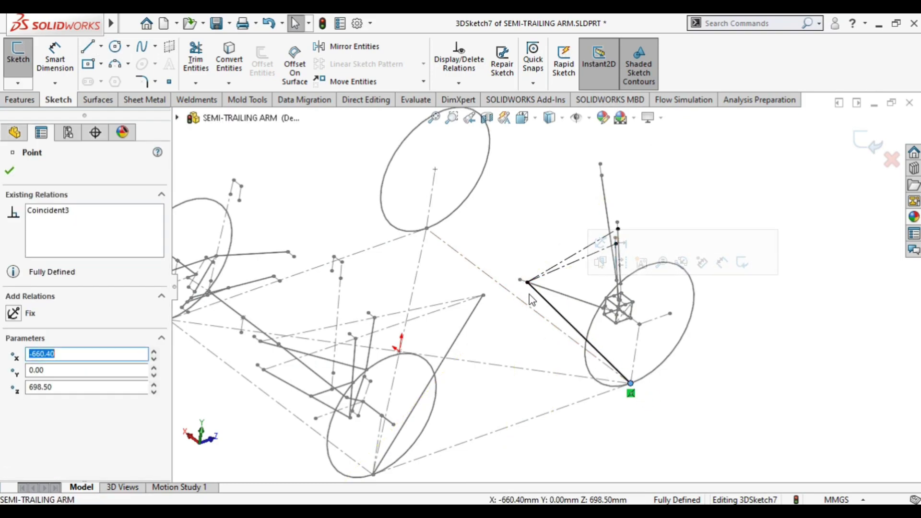
pyautogui.click(761, 409)
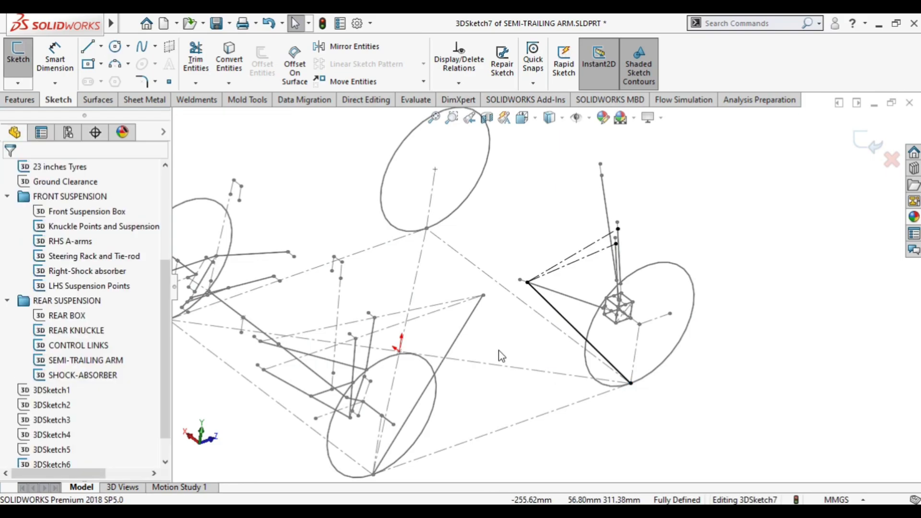
pyautogui.hotkey('ctrl', '3')
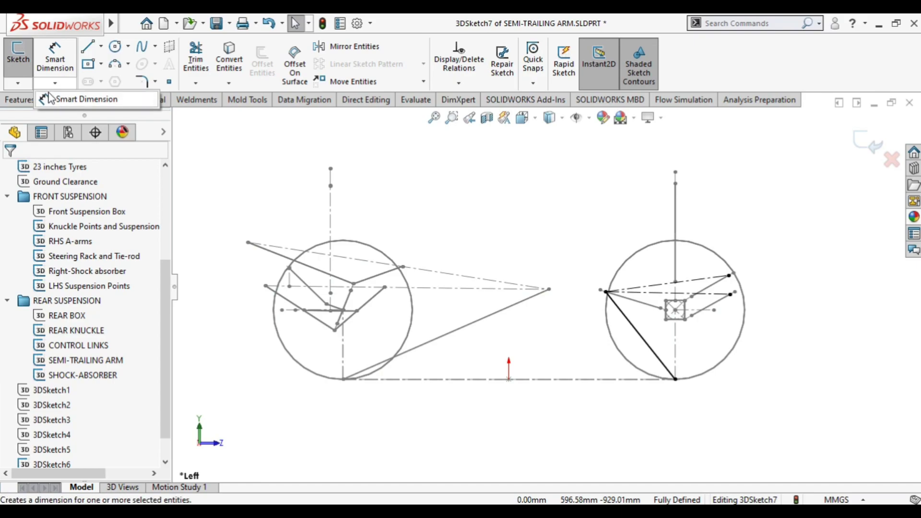
pyautogui.click(22, 67)
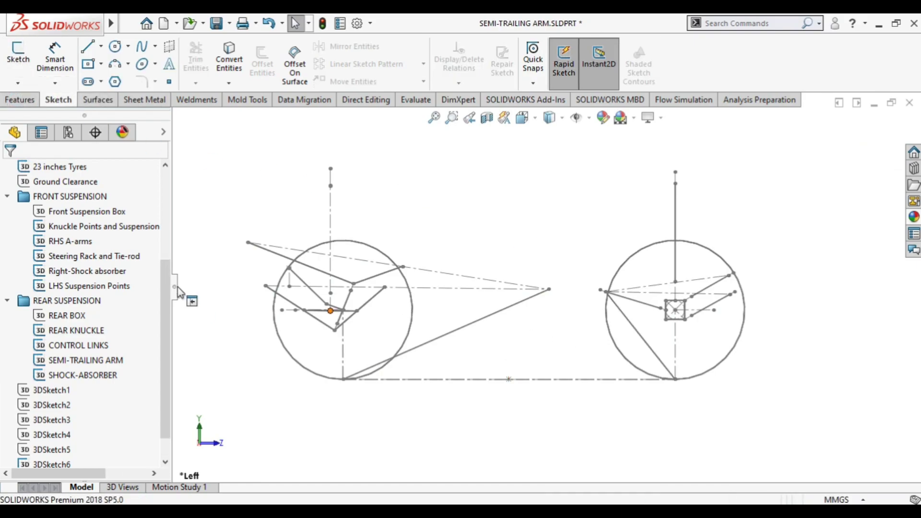
# - Hide the 23 inches Tyres sketch
pyautogui.click(412, 314)
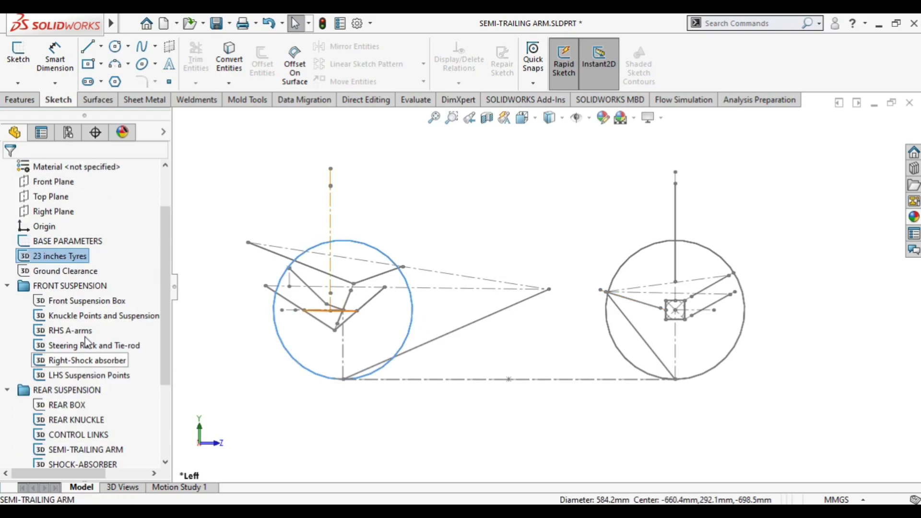
pyautogui.rightClick(82, 261)
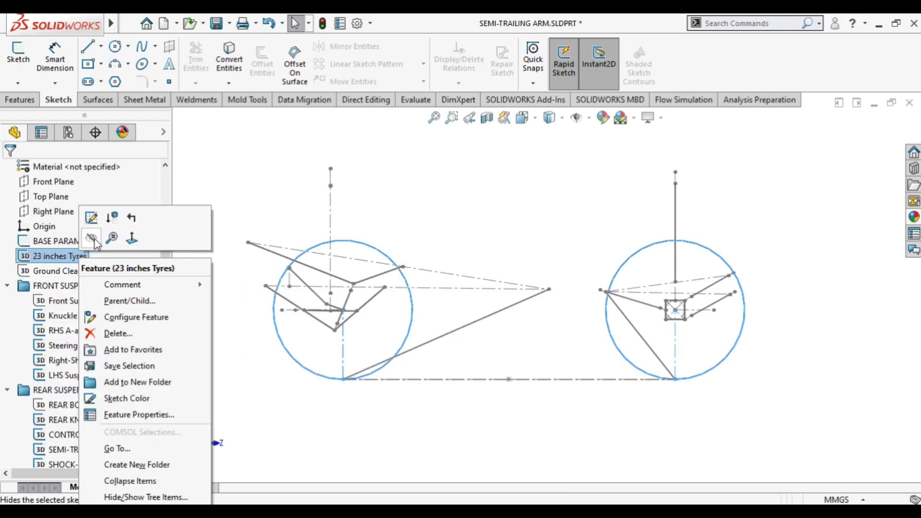
pyautogui.click(91, 238)
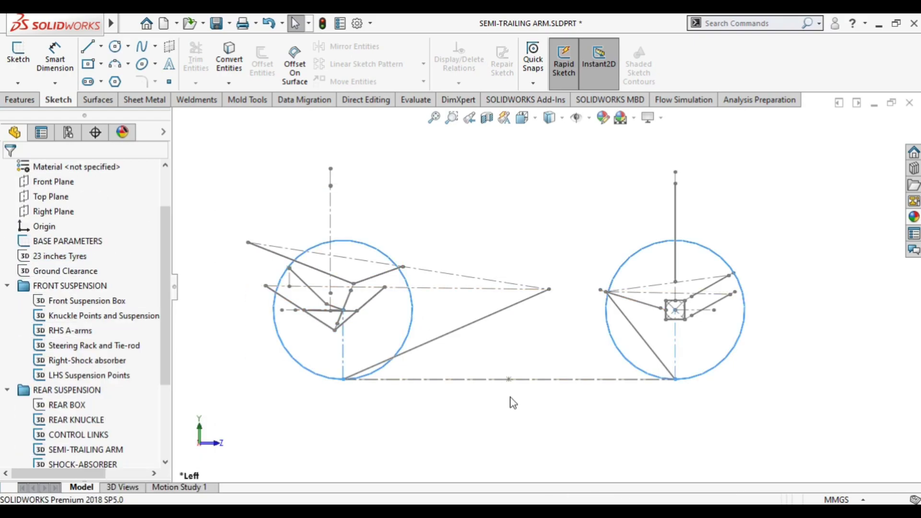
# - In a new 3D sketch, draw a construction line connecting the front suspension's instant centre to the rear suspension's instant centre
pyautogui.click(551, 290)
pyautogui.click(606, 291)
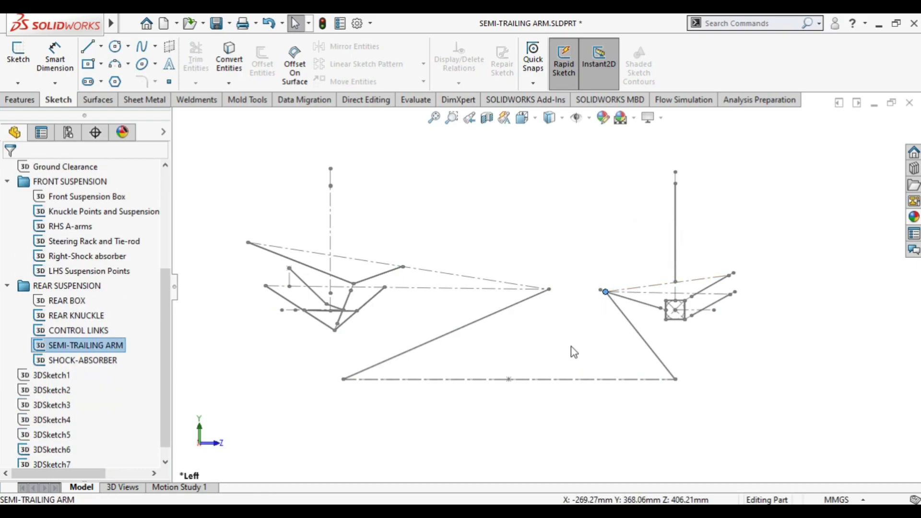
pyautogui.click(548, 290)
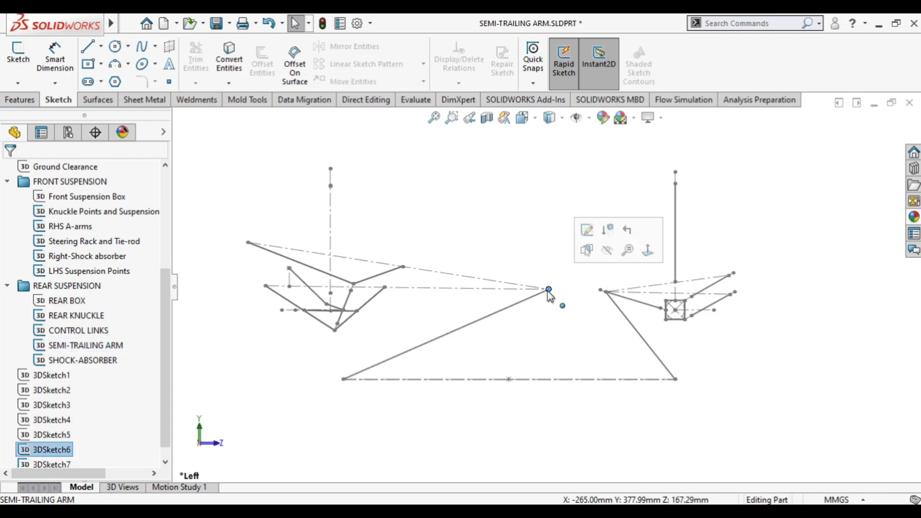
pyautogui.click(617, 298)
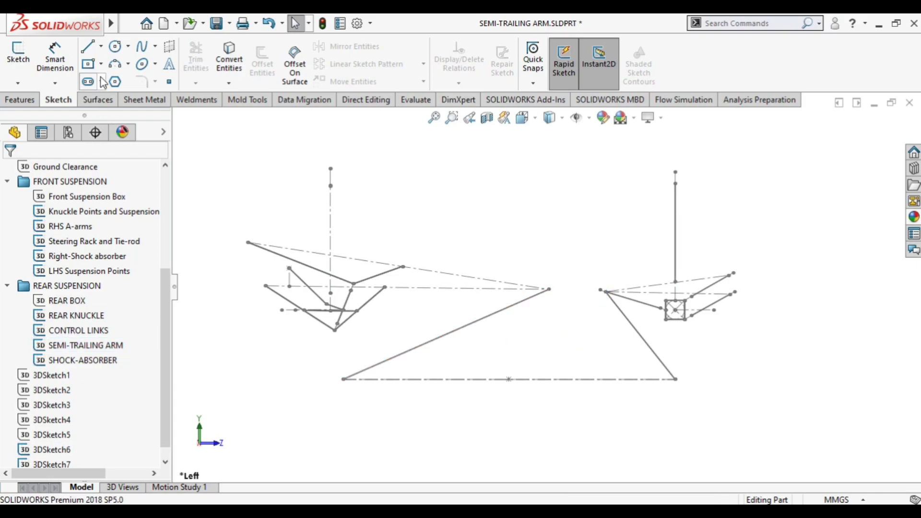
pyautogui.click(21, 84)
pyautogui.click(43, 115)
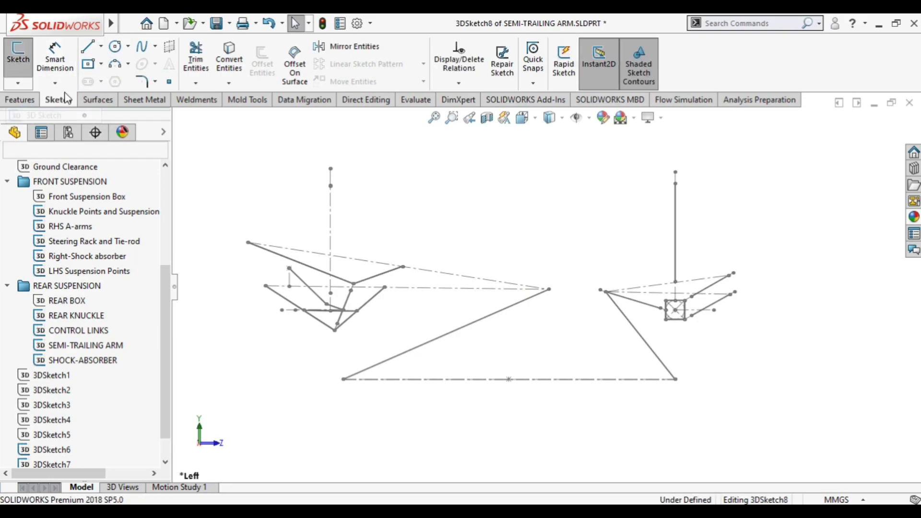
pyautogui.click(101, 46)
pyautogui.click(120, 79)
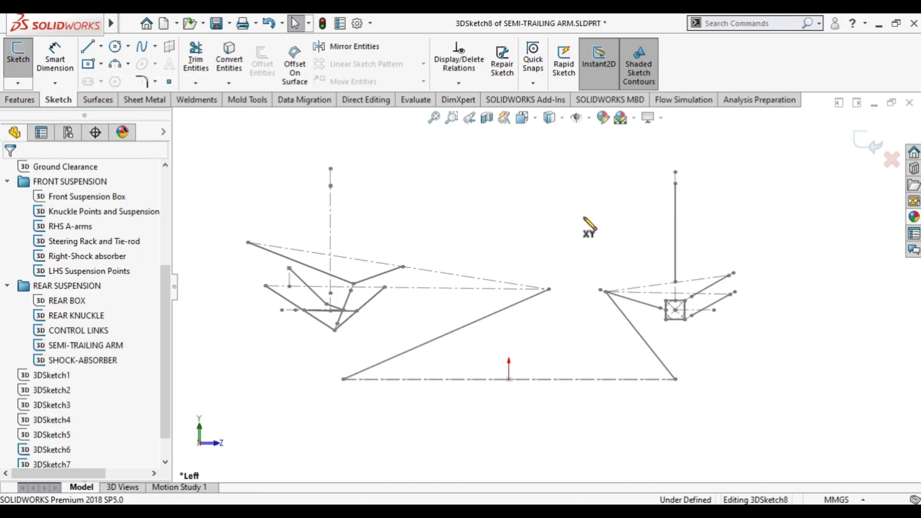
pyautogui.click(549, 290)
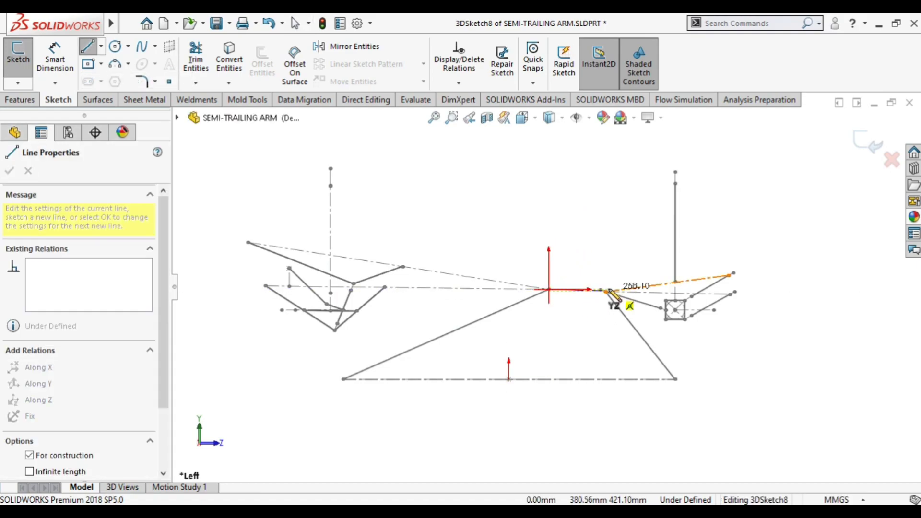
pyautogui.click(605, 291)
pyautogui.press('Escape')
# - Examine the midpoint of the line joining the two instant centres as the pitch centre in the left view
pyautogui.moveTo(606, 288); pyautogui.dragTo(568, 309, button='middle')
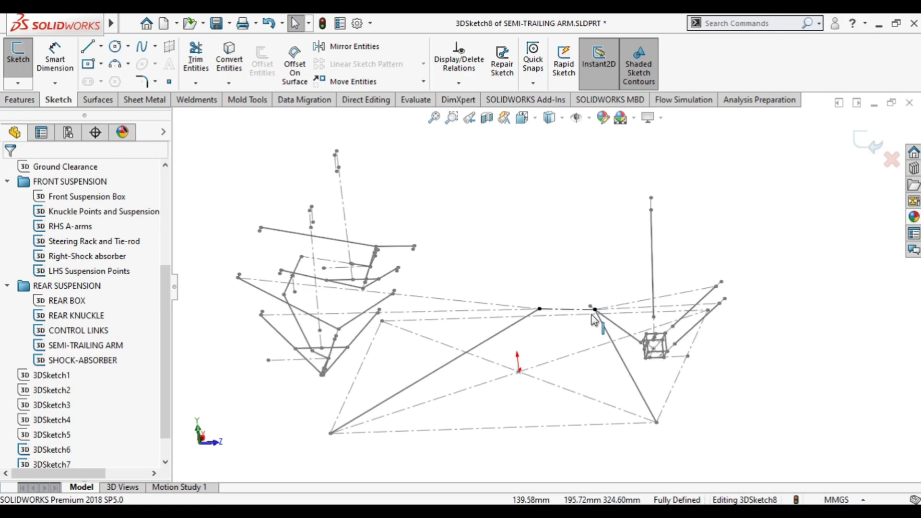
pyautogui.click(566, 310)
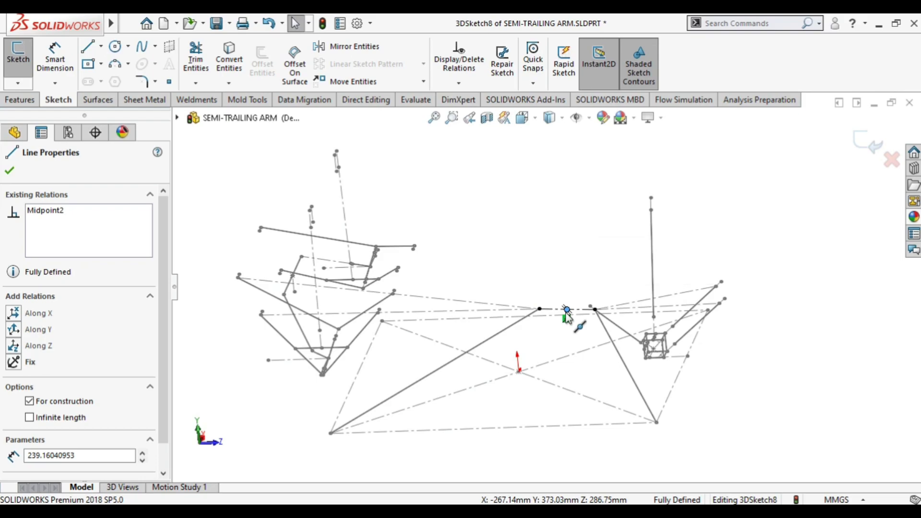
pyautogui.hotkey('ctrl', '3')
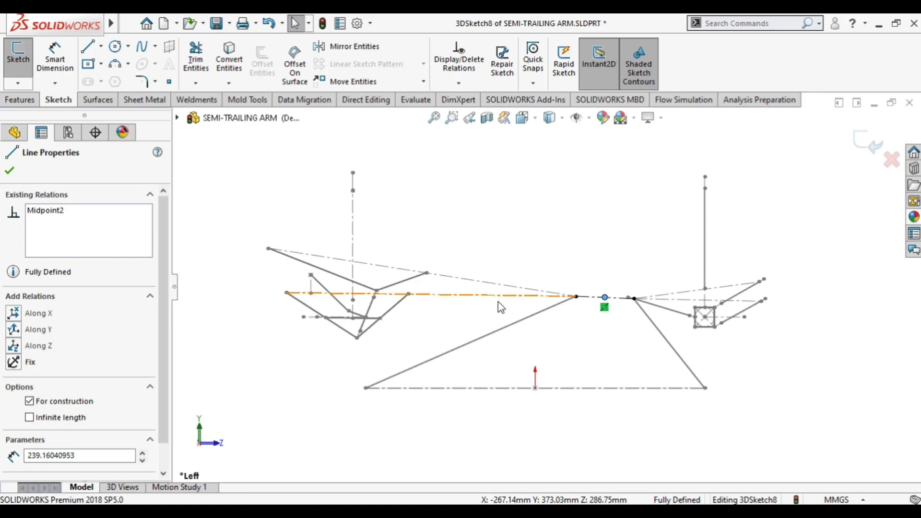
pyautogui.click(438, 304)
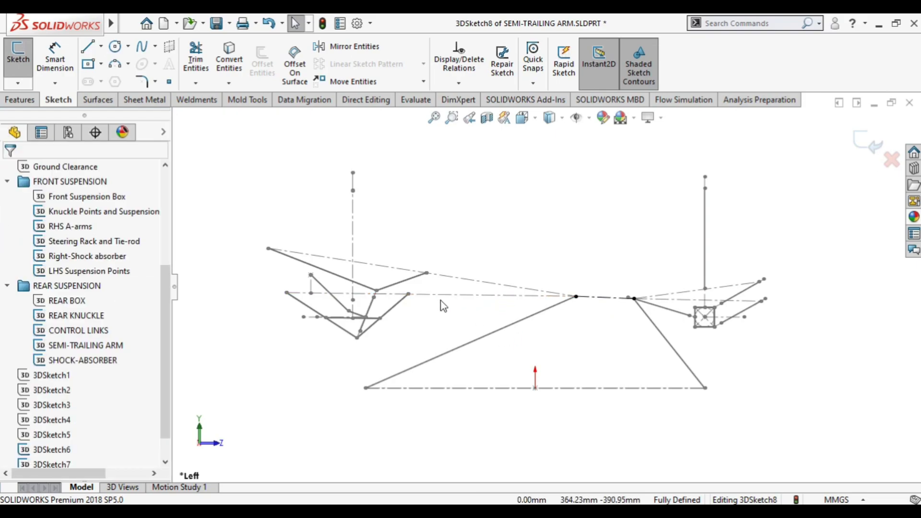
pyautogui.click(606, 298)
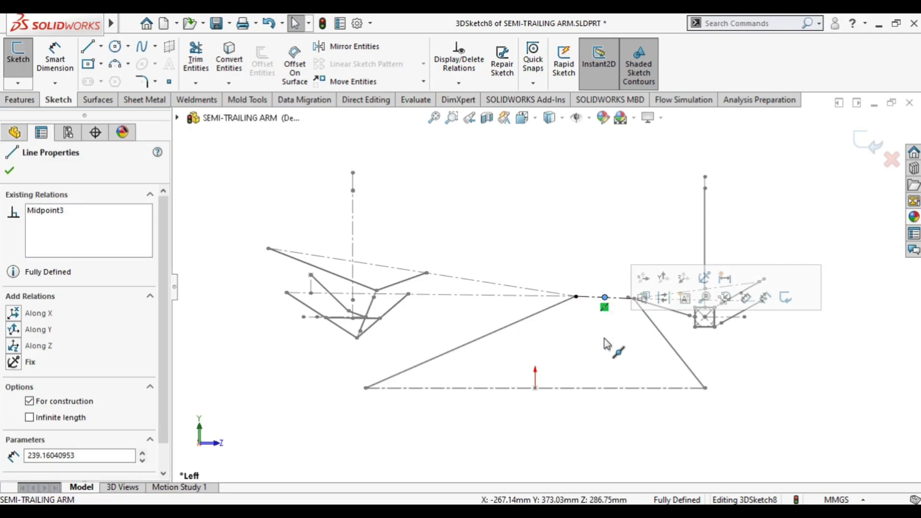
pyautogui.hotkey('ctrl', '3')
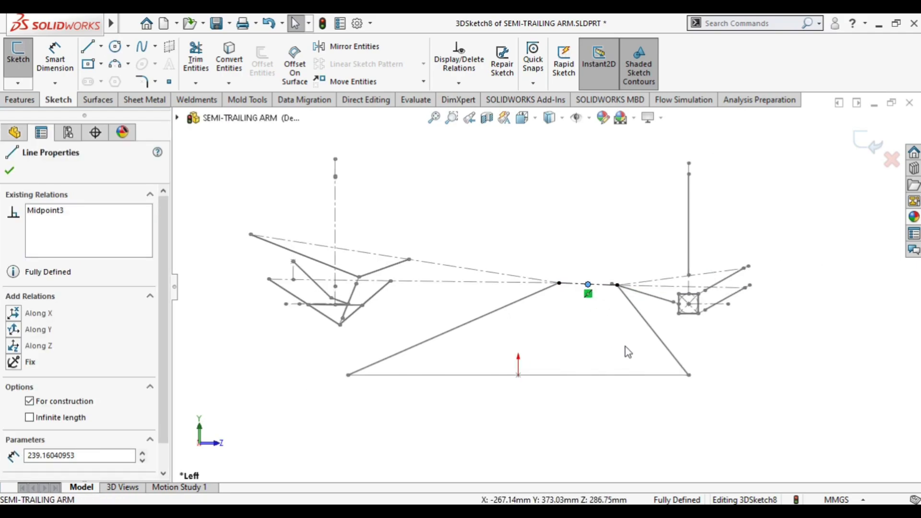
pyautogui.click(597, 283)
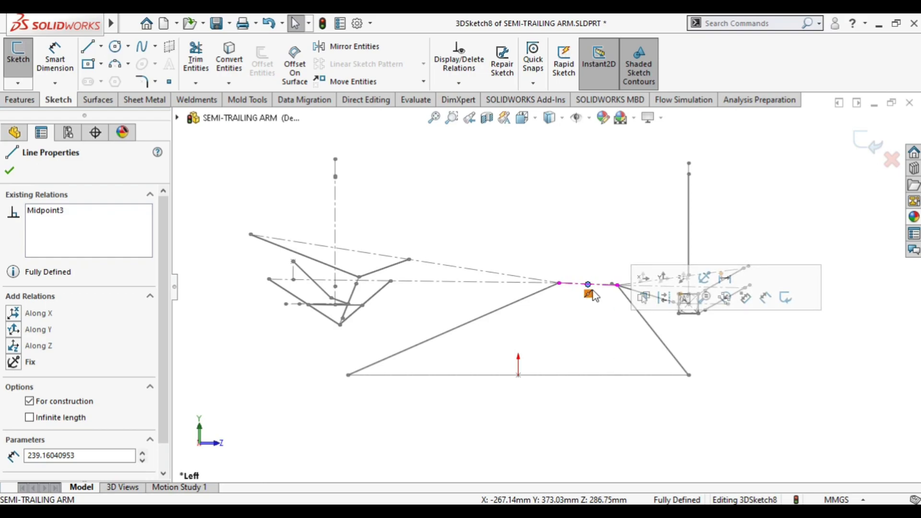
pyautogui.click(594, 375)
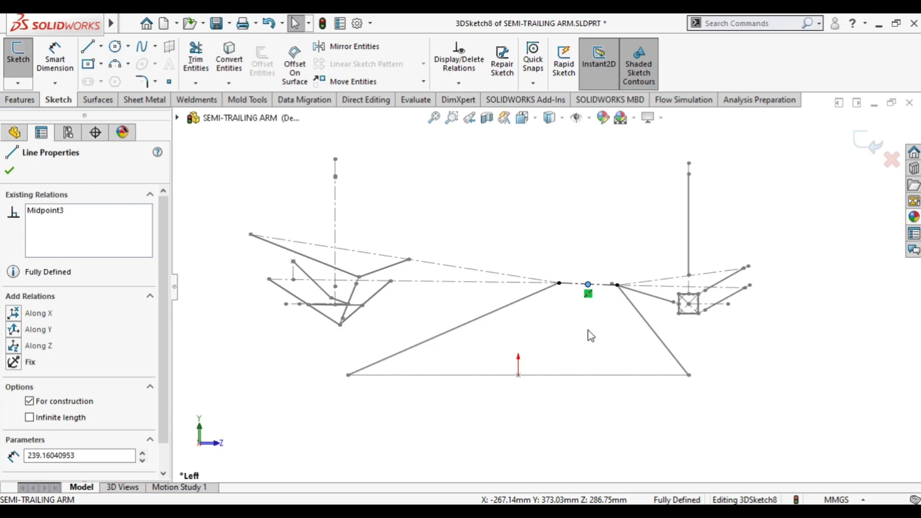
pyautogui.click(591, 336)
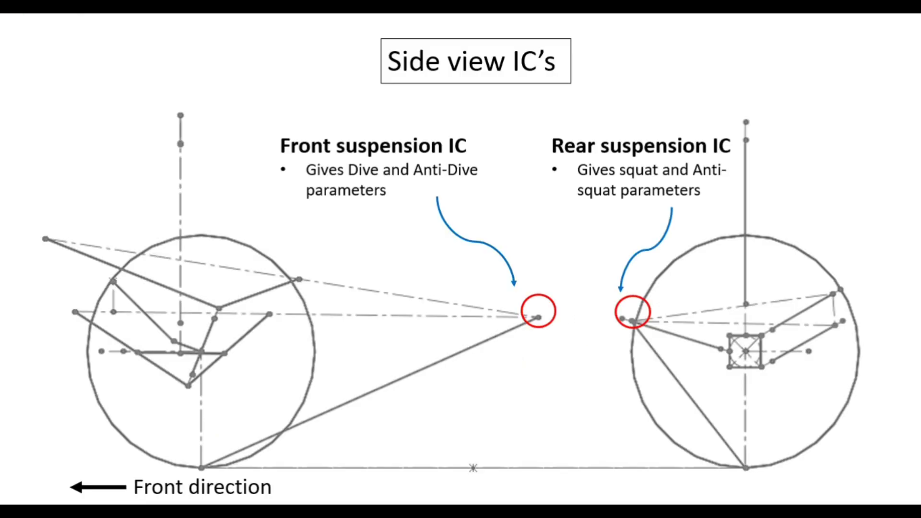
pyautogui.click(214, 232)
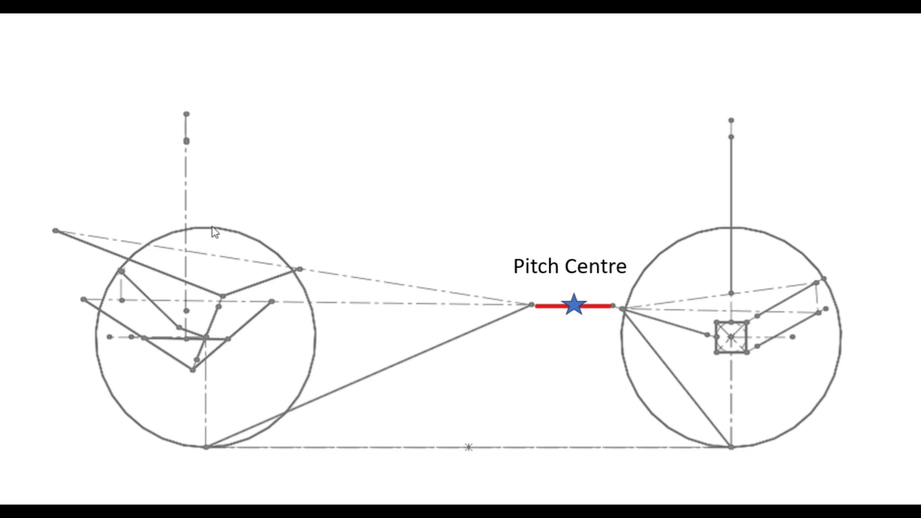